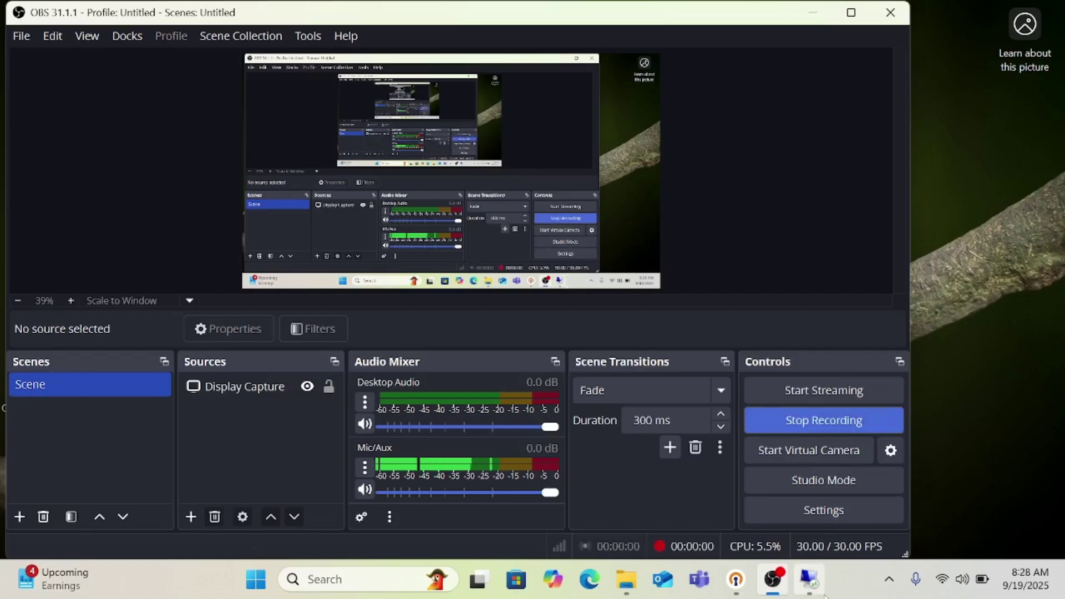
Start the OBS recording, cancel the reconnect prompt, and bring the Remote Desktop session forward.
{"action": "mouse_move", "coordinate": [810, 579]}
{"action": "left_click", "coordinate": [774, 491]}
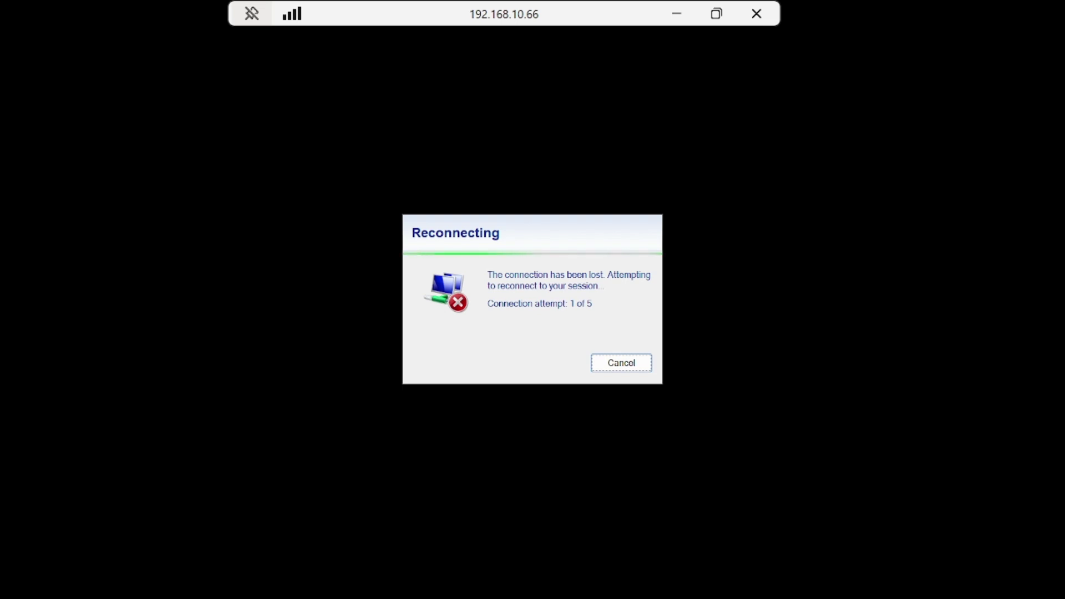
{"action": "left_click", "coordinate": [640, 363]}
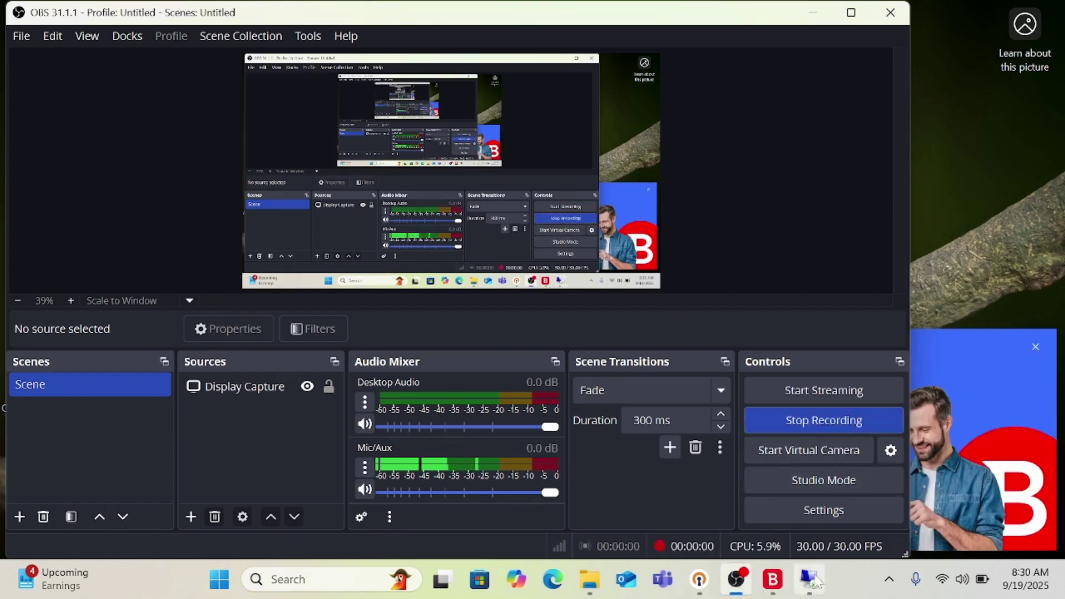
{"action": "left_click", "coordinate": [811, 579]}
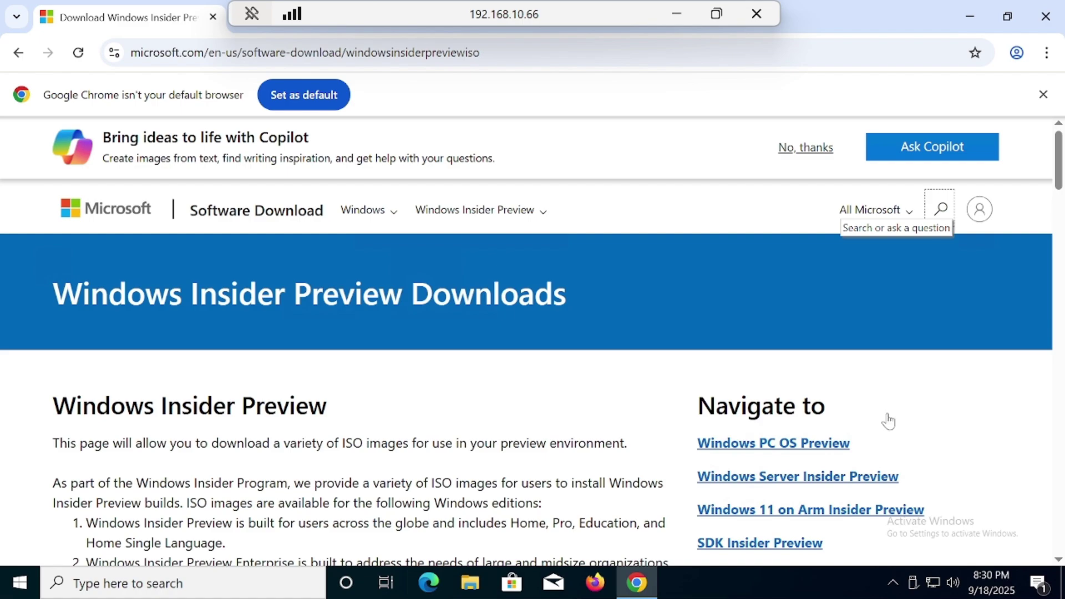
Reload the Windows Insider Preview ISO downloads page and scroll down to Select edition.
{"action": "left_click_drag", "start_coordinate": [1061, 165], "coordinate": [1063, 138]}
{"action": "left_click", "coordinate": [455, 218]}
{"action": "left_click", "coordinate": [482, 272]}
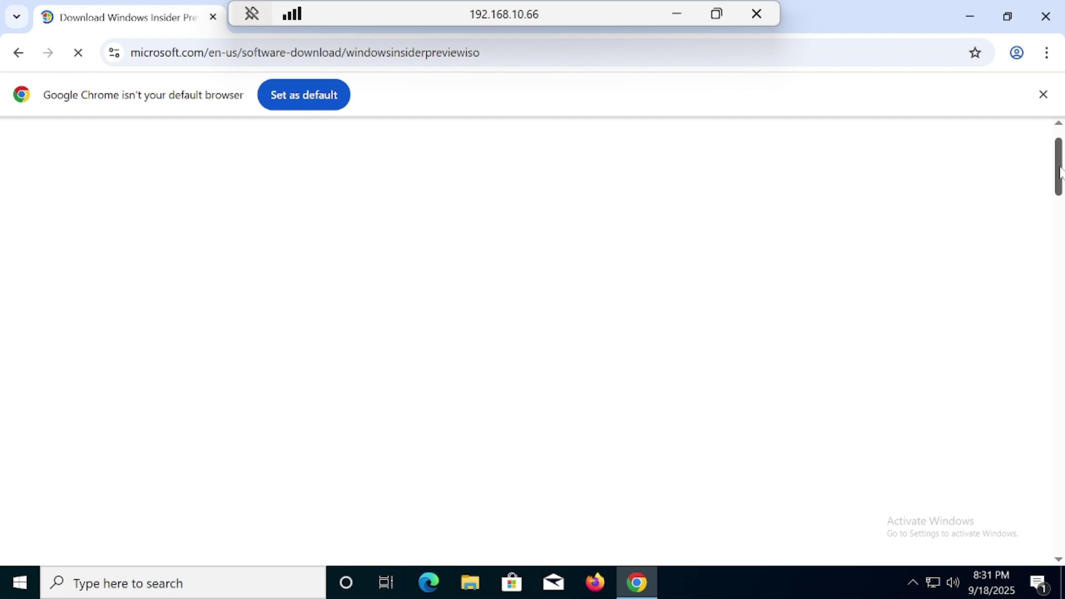
{"action": "left_click_drag", "start_coordinate": [1060, 172], "coordinate": [1061, 431]}
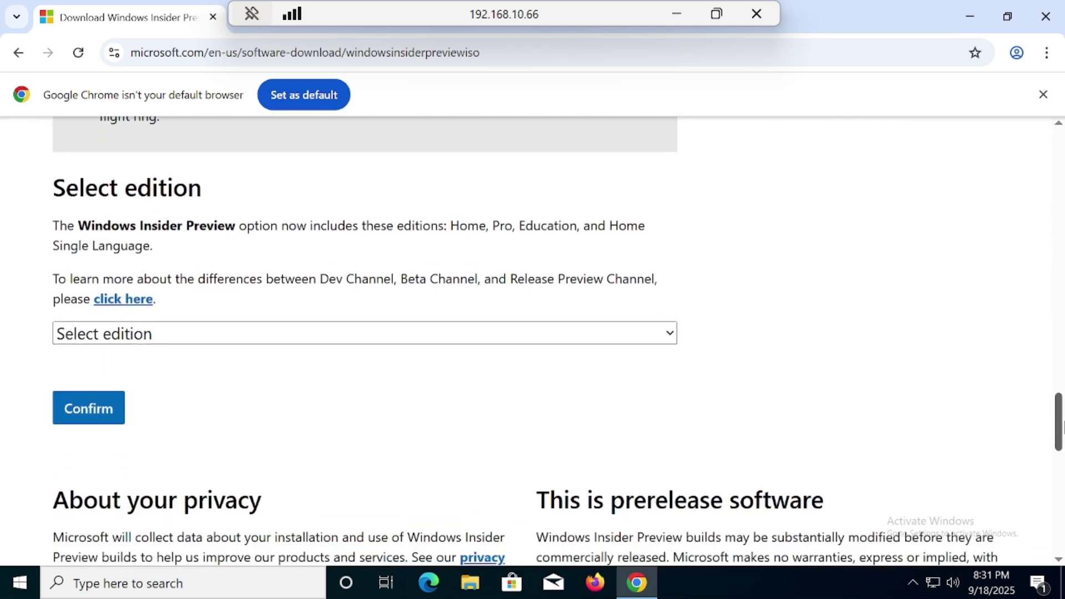
Choose Release Preview Channel Build 26200 and English (United States) to get the 64-bit link.
{"action": "left_click", "coordinate": [182, 335]}
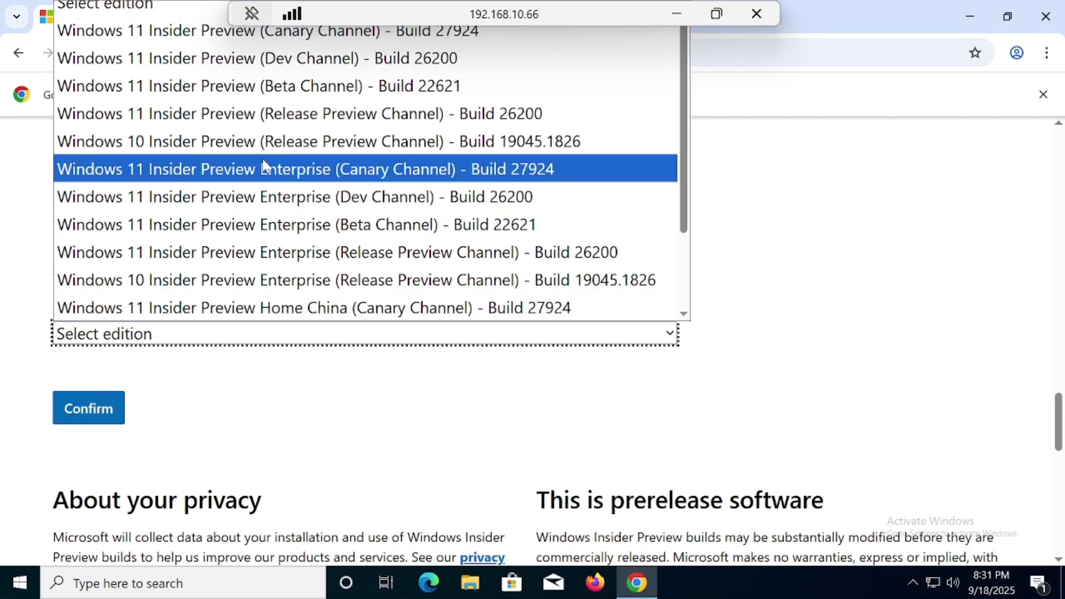
{"action": "left_click", "coordinate": [372, 118]}
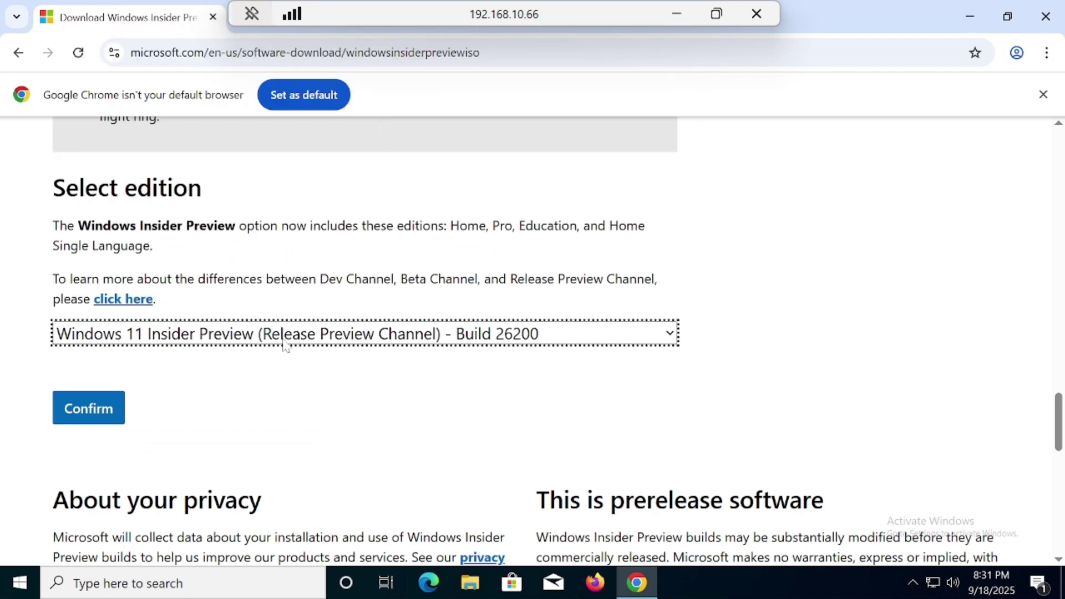
{"action": "left_click", "coordinate": [110, 422]}
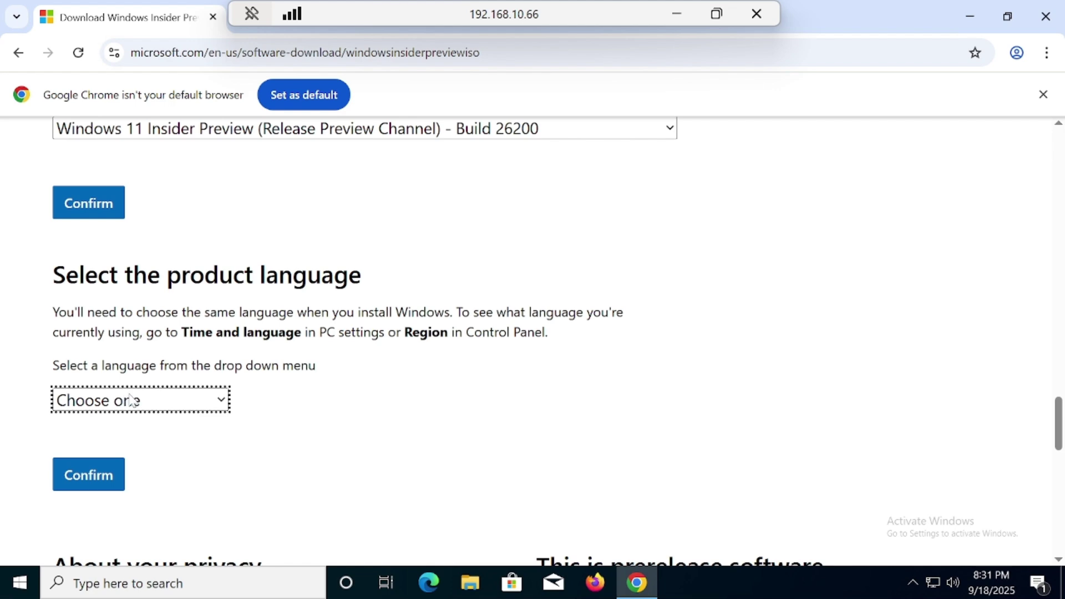
{"action": "left_click", "coordinate": [131, 400]}
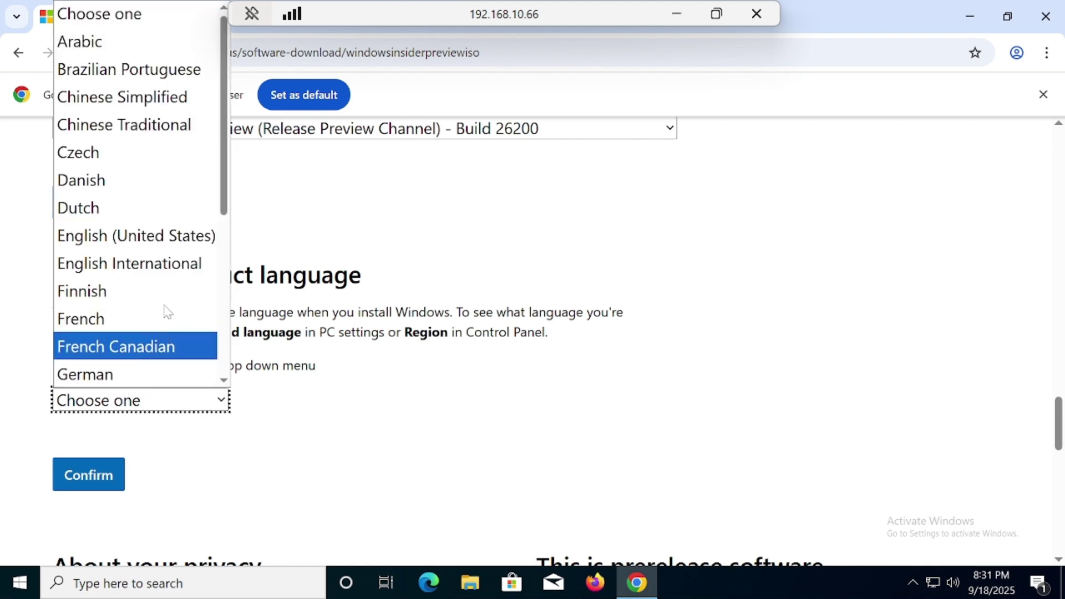
{"action": "left_click", "coordinate": [167, 241]}
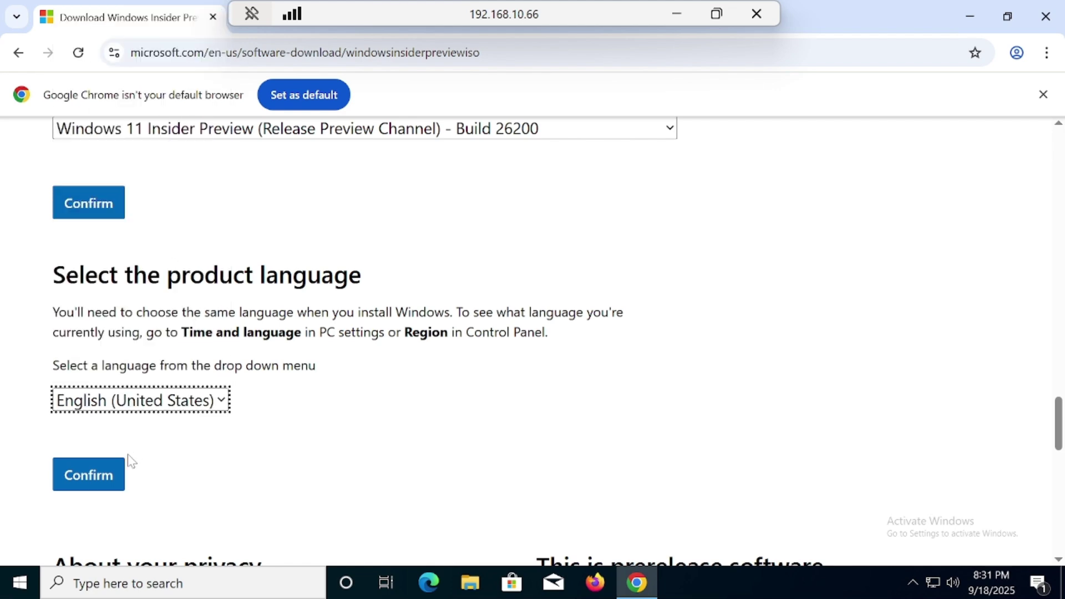
{"action": "left_click", "coordinate": [111, 476]}
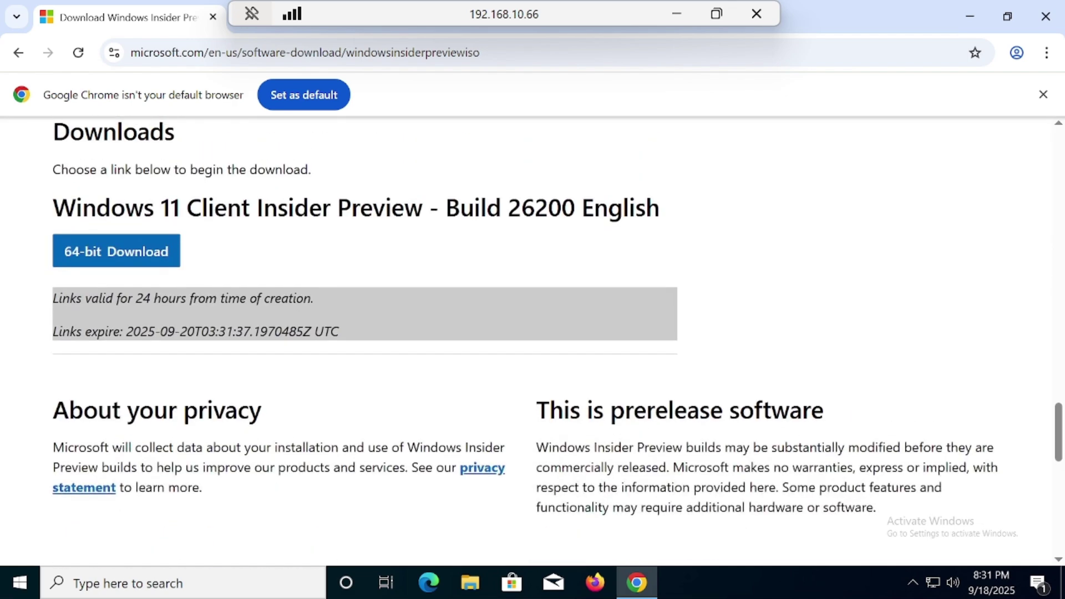
Start the 64-bit Build 26200 ISO download, check Chrome's downloads, then close the remote session.
{"action": "left_click", "coordinate": [134, 260]}
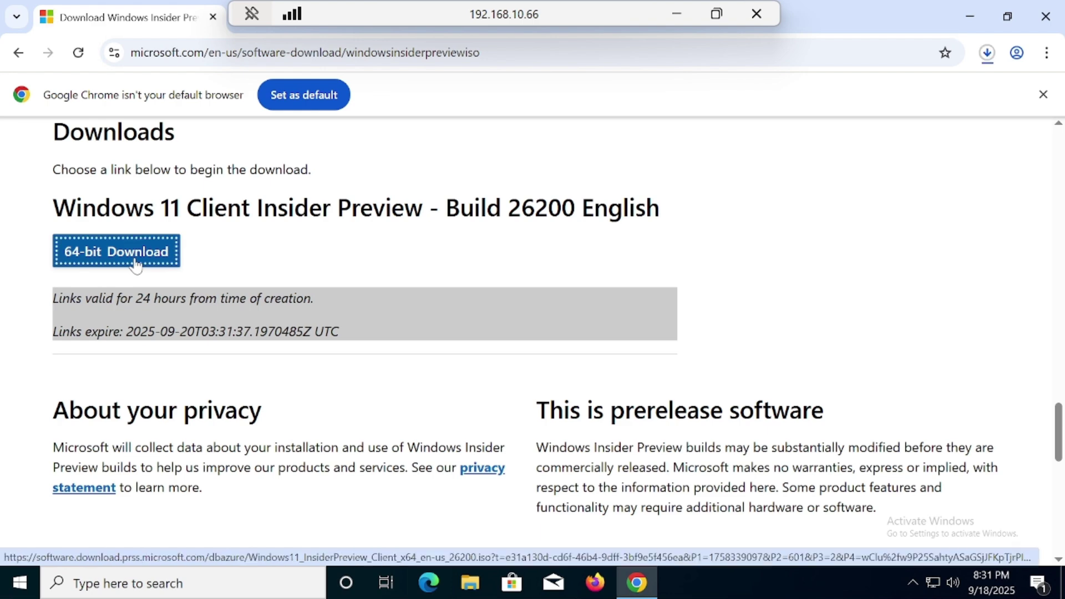
{"action": "left_click", "coordinate": [989, 60]}
{"action": "mouse_move", "coordinate": [953, 137]}
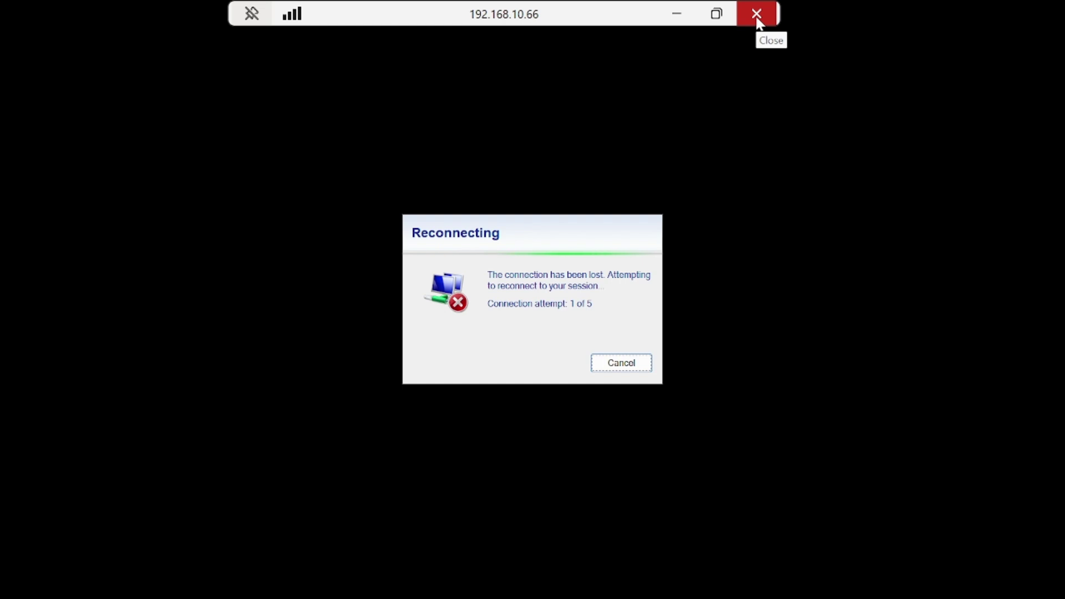
{"action": "left_click", "coordinate": [642, 365]}
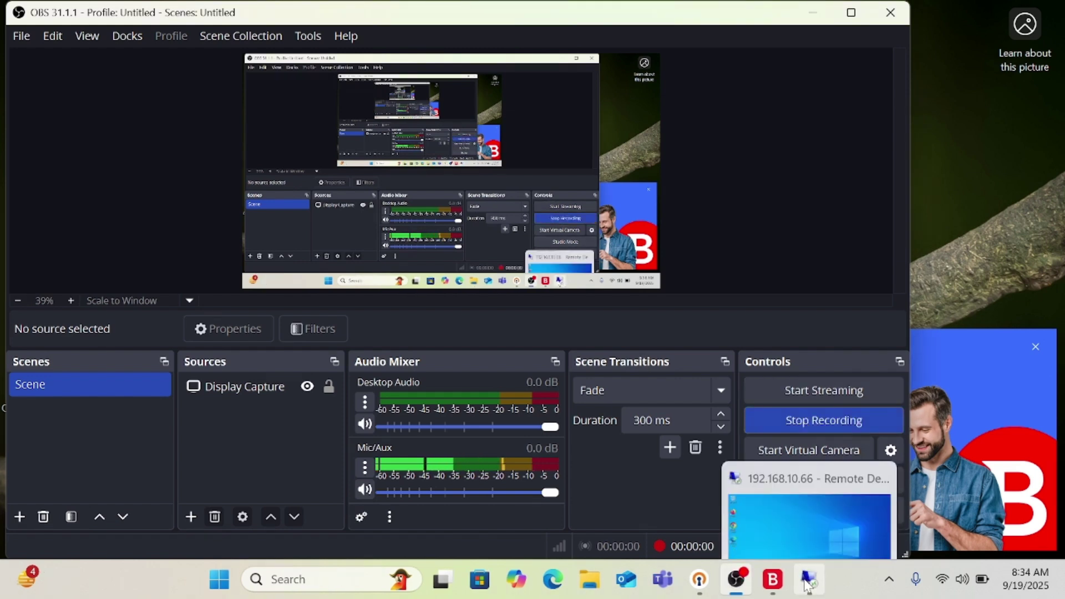
Cancel the duplicate ISO download and show the earlier 7.04 GB ISO in Downloads.
{"action": "left_click", "coordinate": [811, 579]}
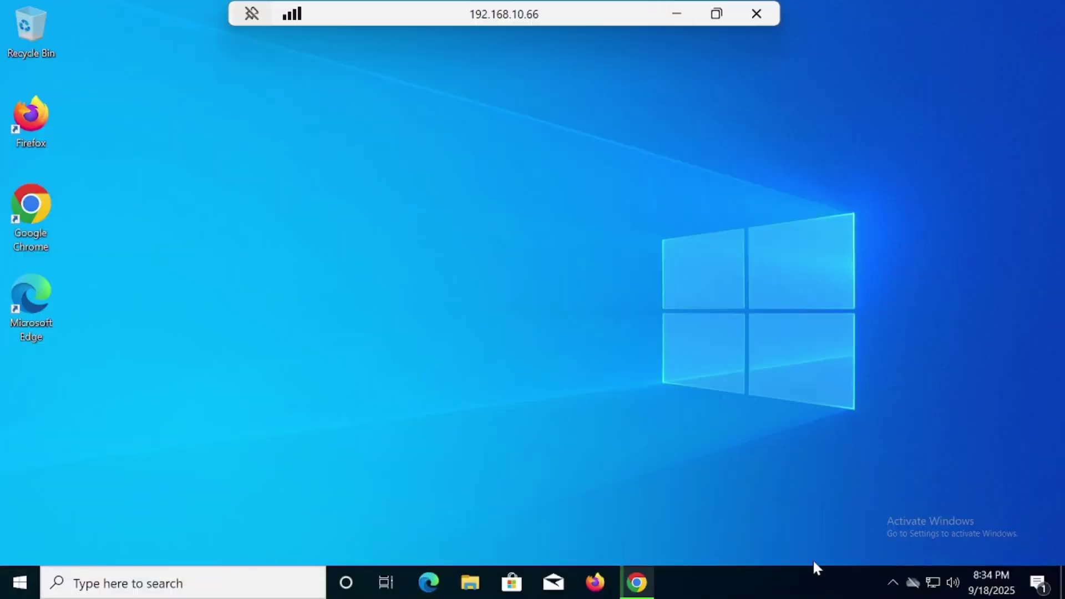
{"action": "left_click", "coordinate": [648, 580]}
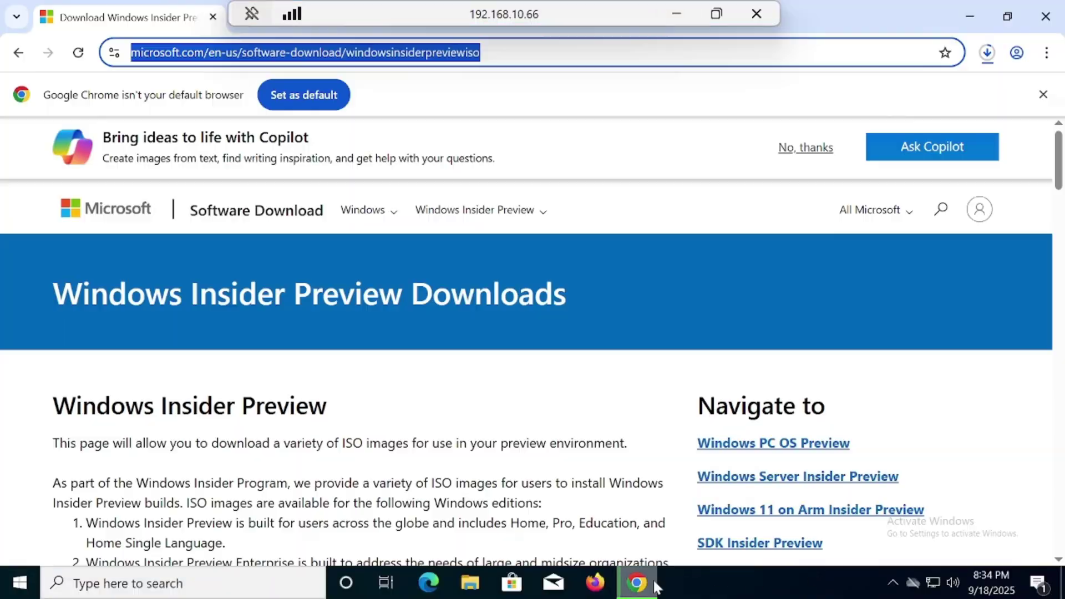
{"action": "left_click", "coordinate": [987, 53]}
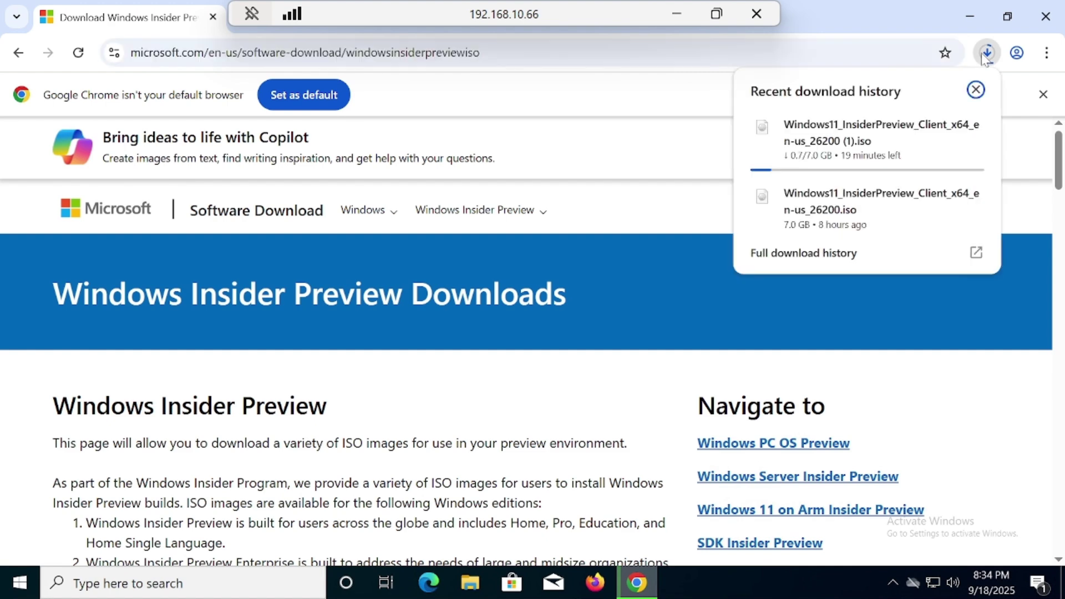
{"action": "left_click", "coordinate": [945, 135]}
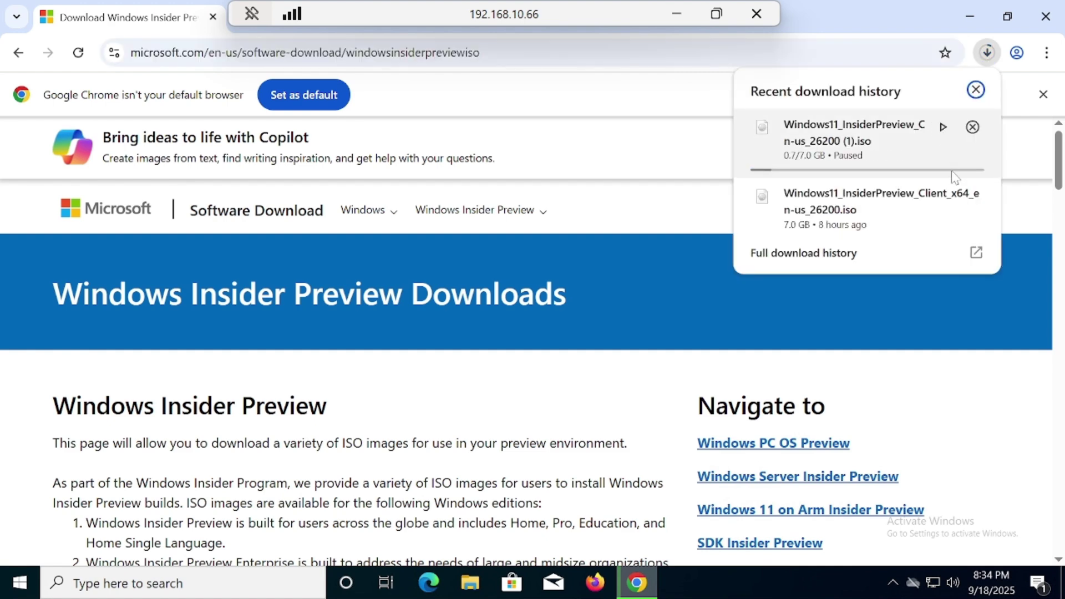
{"action": "left_click", "coordinate": [972, 127]}
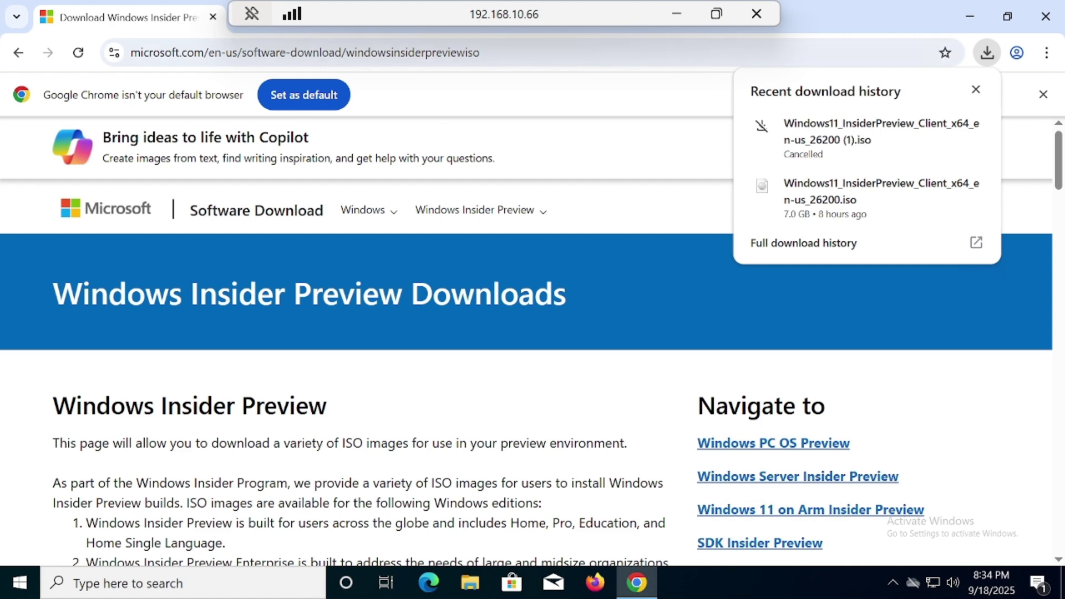
{"action": "left_click", "coordinate": [546, 52]}
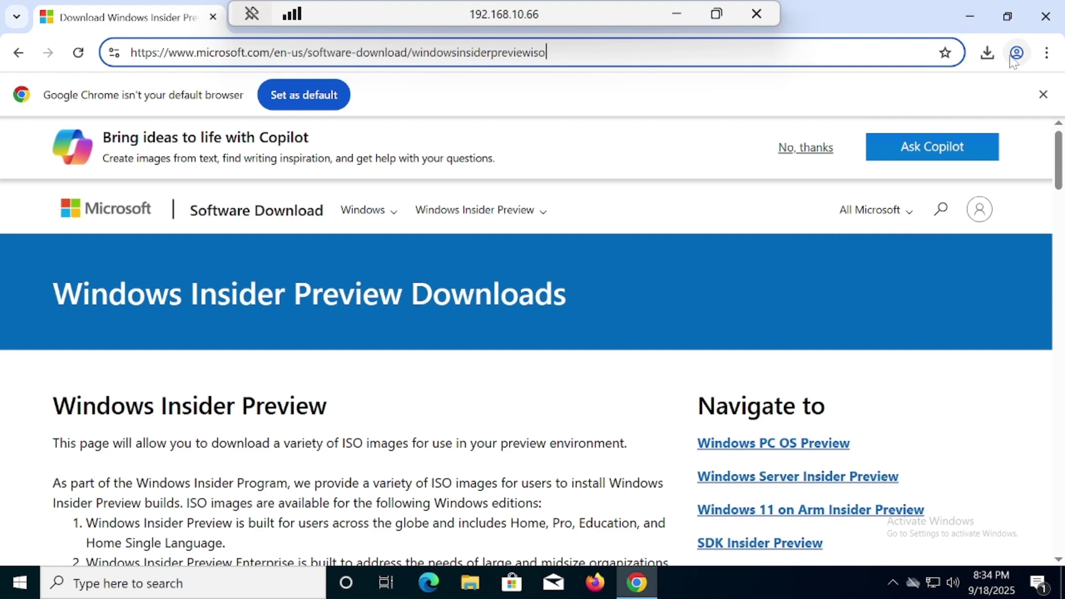
{"action": "left_click", "coordinate": [988, 55]}
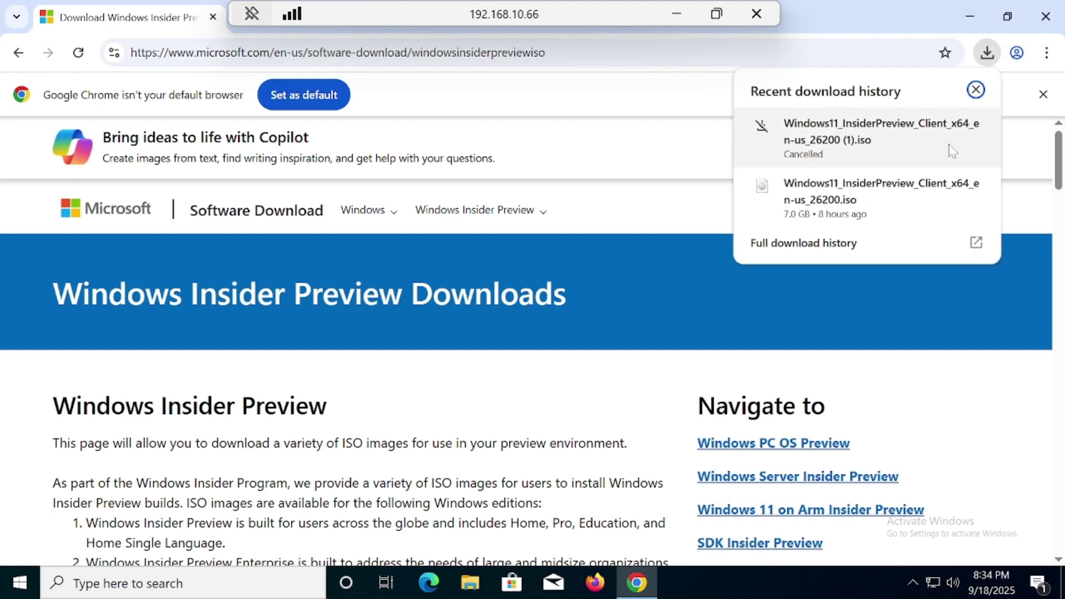
{"action": "left_click", "coordinate": [944, 187]}
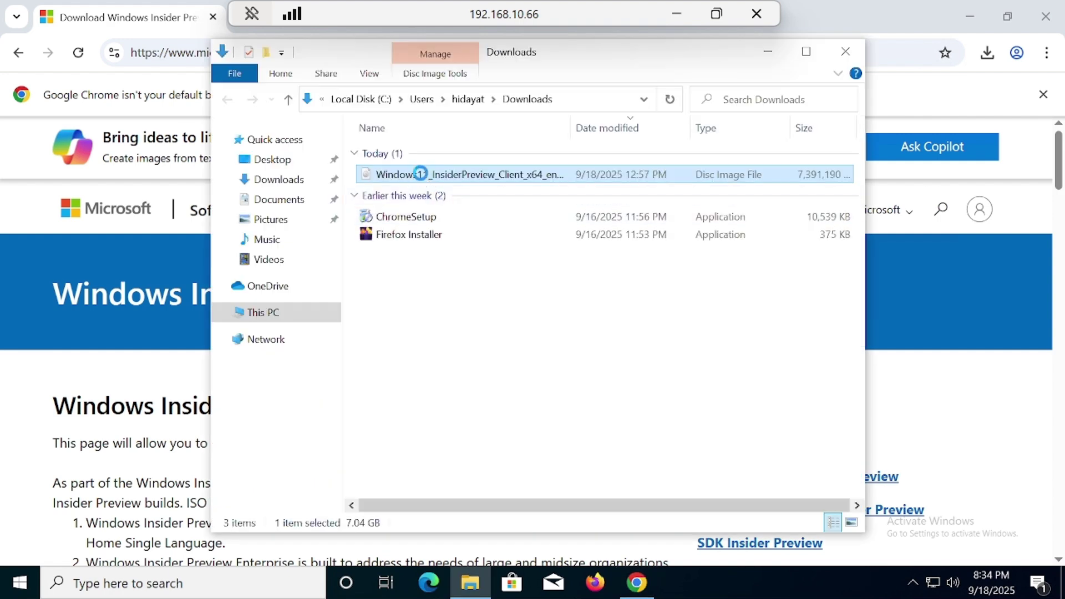
Cut the Build 26200 ISO from Downloads and navigate to the Local Disk (C:) root.
{"action": "right_click", "coordinate": [420, 174]}
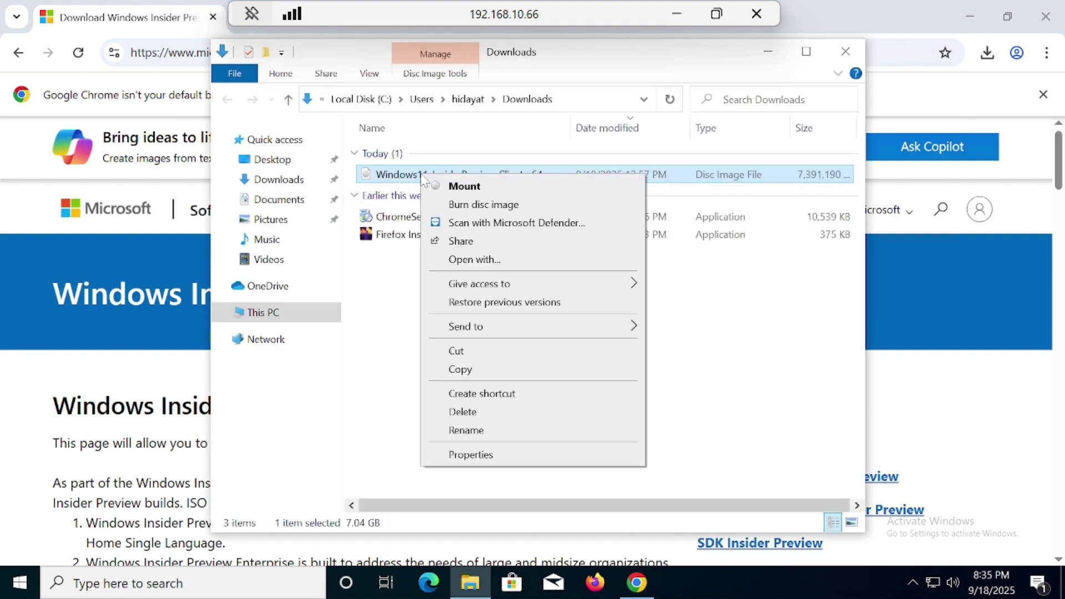
{"action": "left_click", "coordinate": [480, 352]}
{"action": "left_click", "coordinate": [295, 311]}
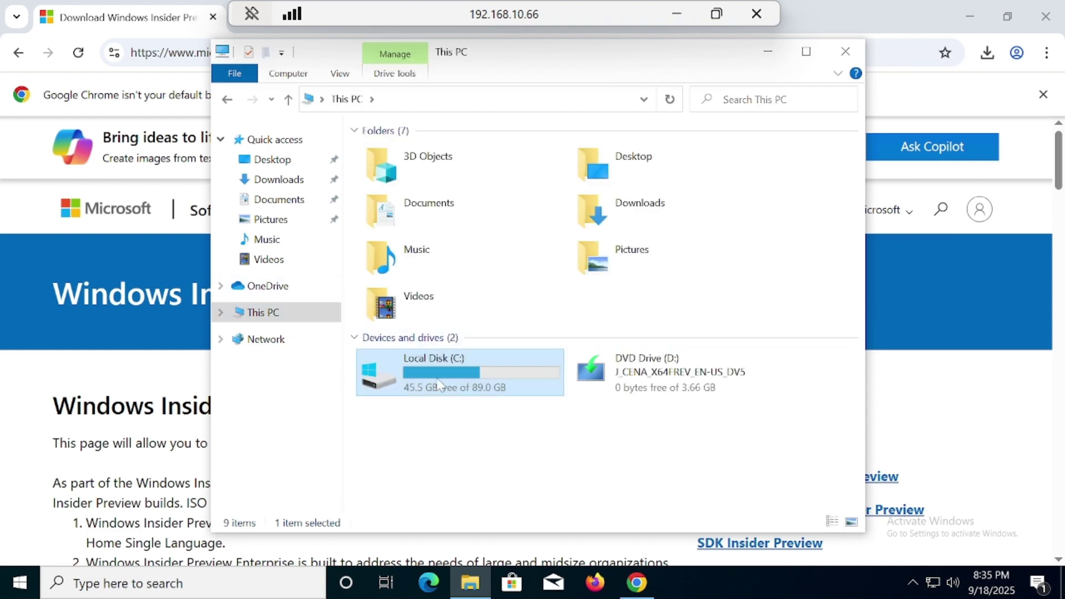
{"action": "double_click", "coordinate": [436, 387]}
{"action": "right_click", "coordinate": [377, 302]}
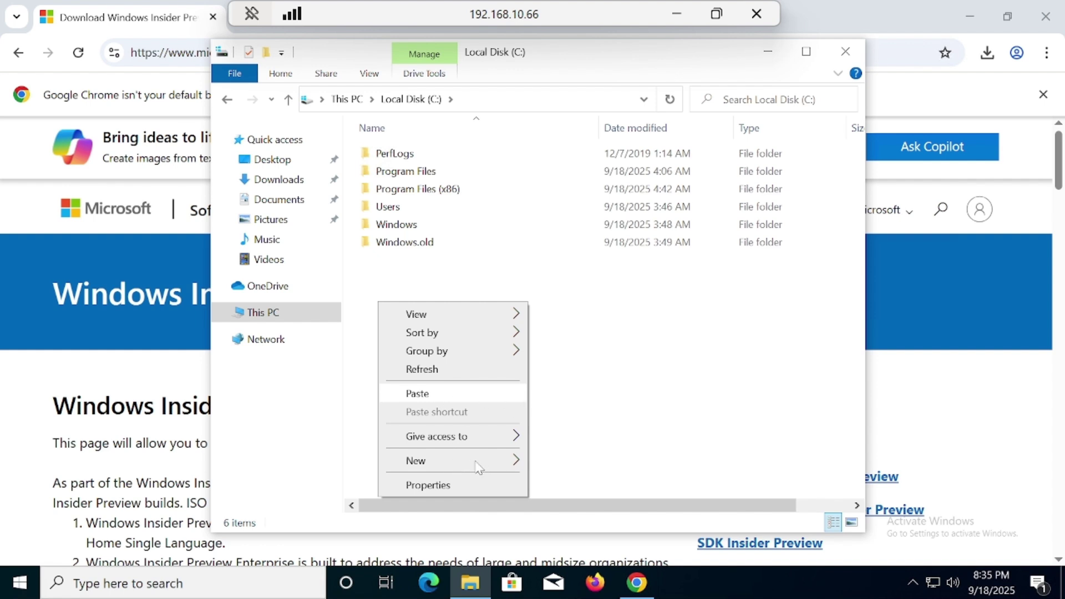
{"action": "left_click", "coordinate": [678, 12]}
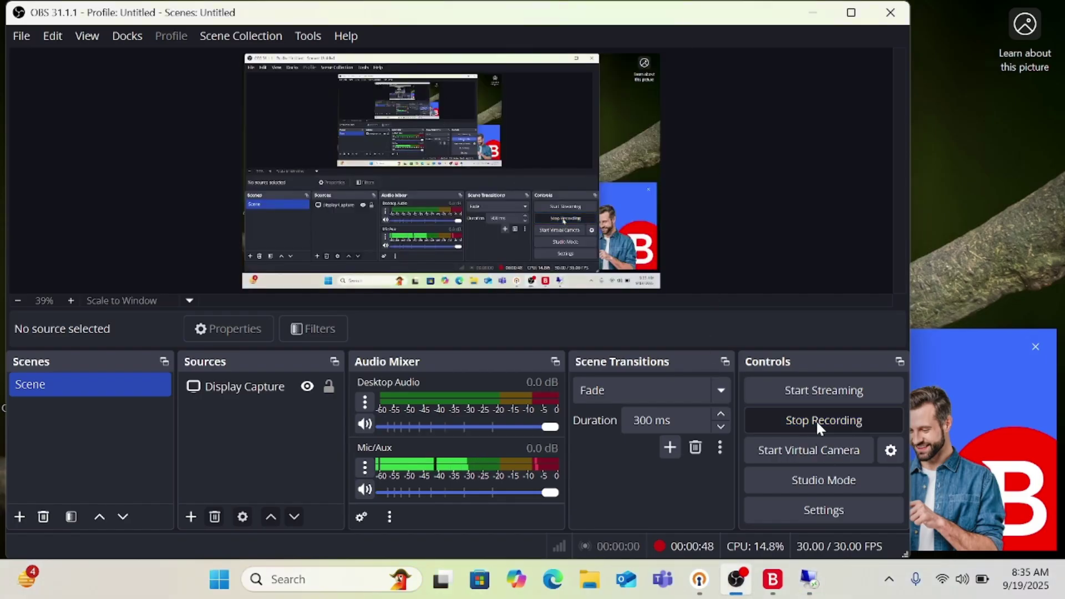
{"action": "left_click", "coordinate": [809, 579]}
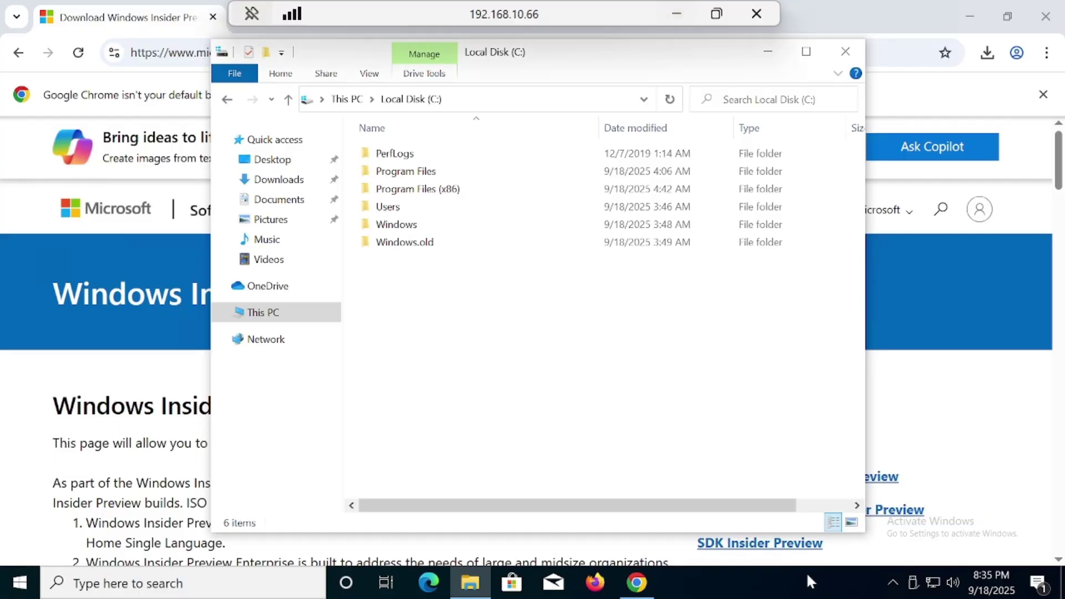
Create a new folder named win11 in the C: root.
{"action": "right_click", "coordinate": [435, 297]}
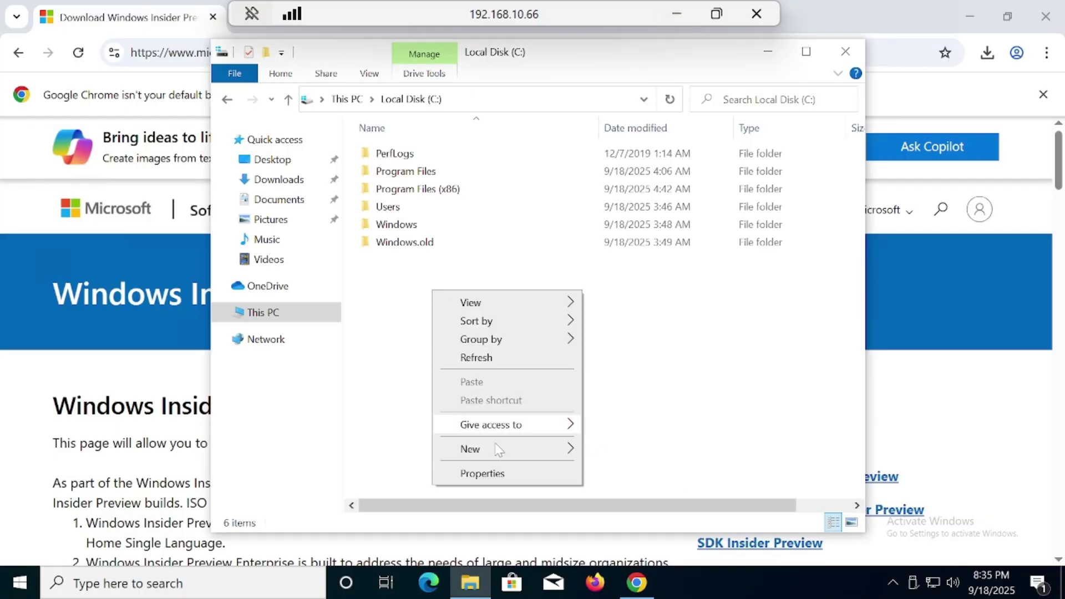
{"action": "mouse_move", "coordinate": [542, 449]}
{"action": "left_click", "coordinate": [614, 449]}
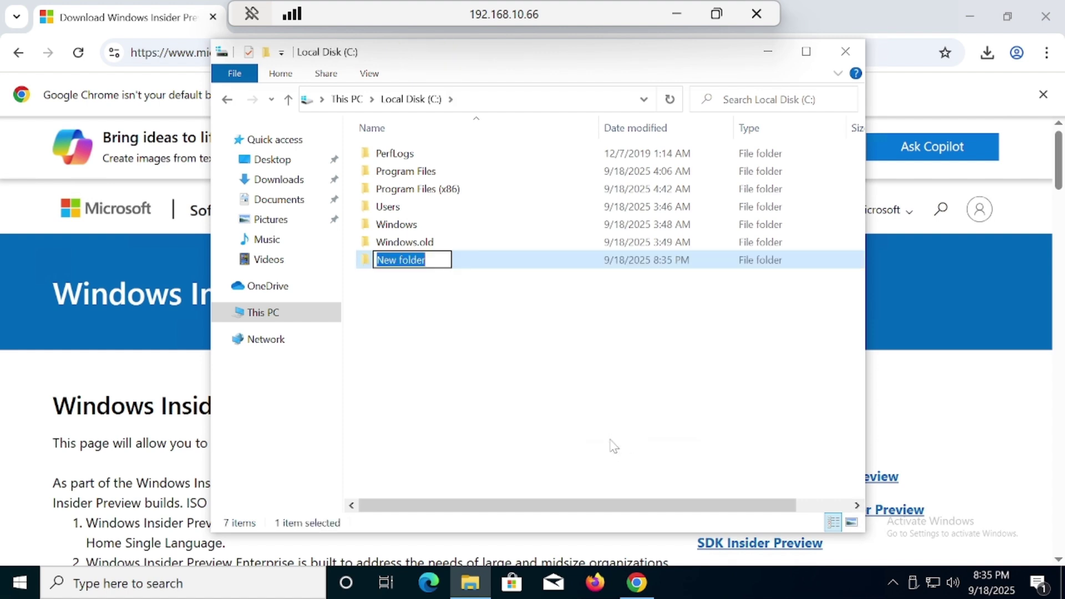
{"action": "type", "text": "win11"}
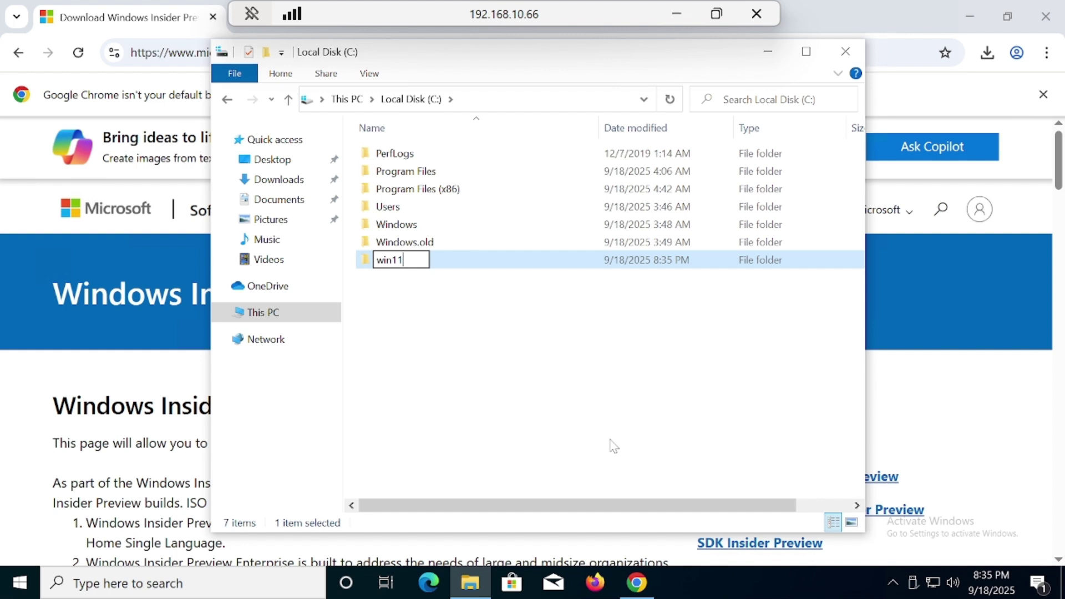
{"action": "key", "text": "Return"}
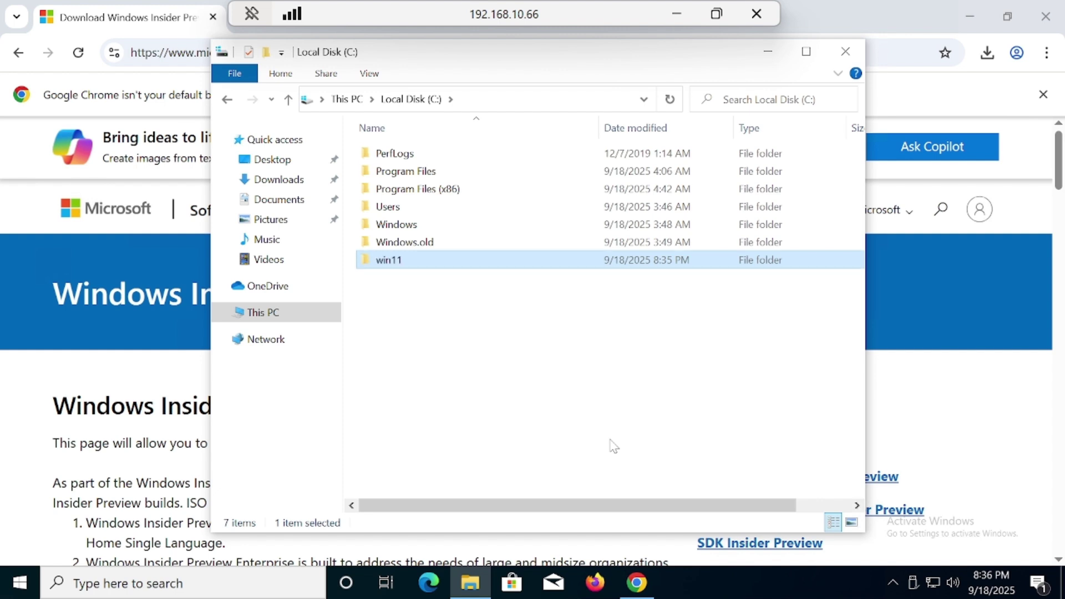
Open the empty win11 folder, then go back to Downloads.
{"action": "double_click", "coordinate": [412, 264]}
{"action": "right_click", "coordinate": [439, 221]}
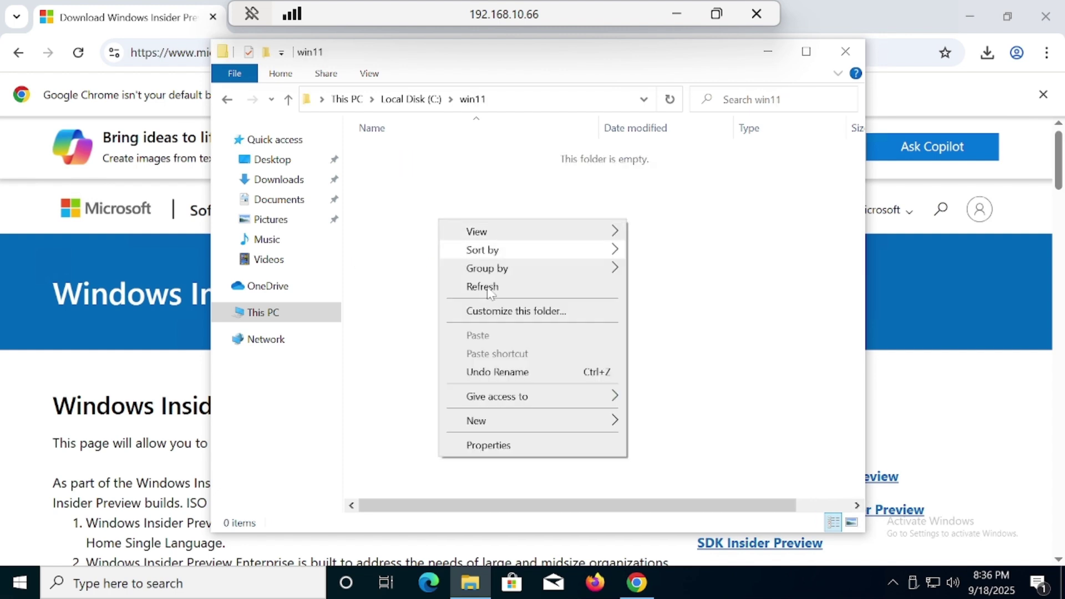
{"action": "left_click", "coordinate": [401, 284]}
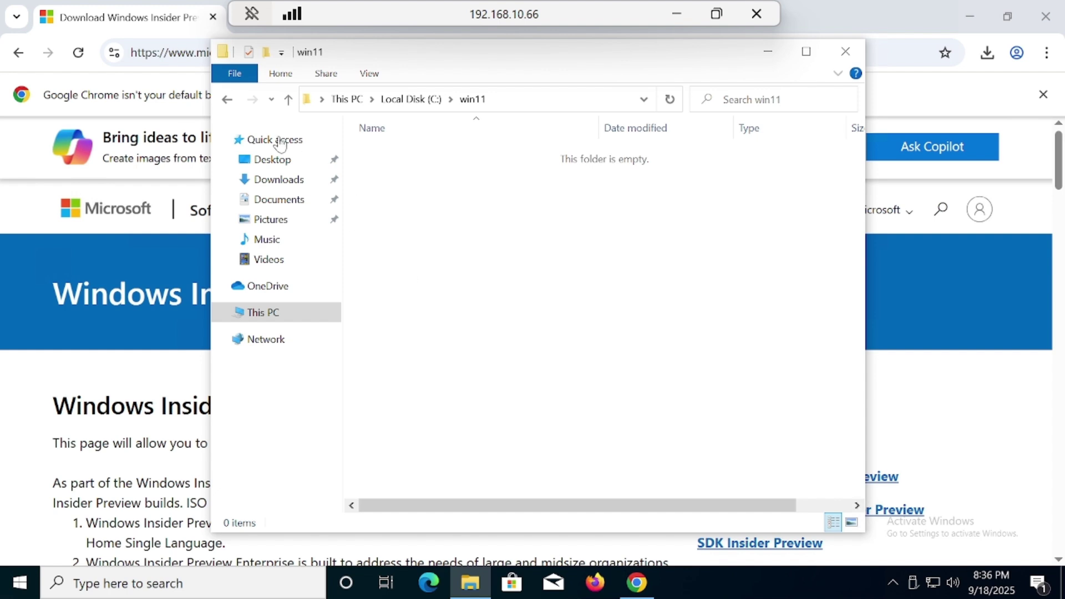
{"action": "left_click", "coordinate": [303, 180]}
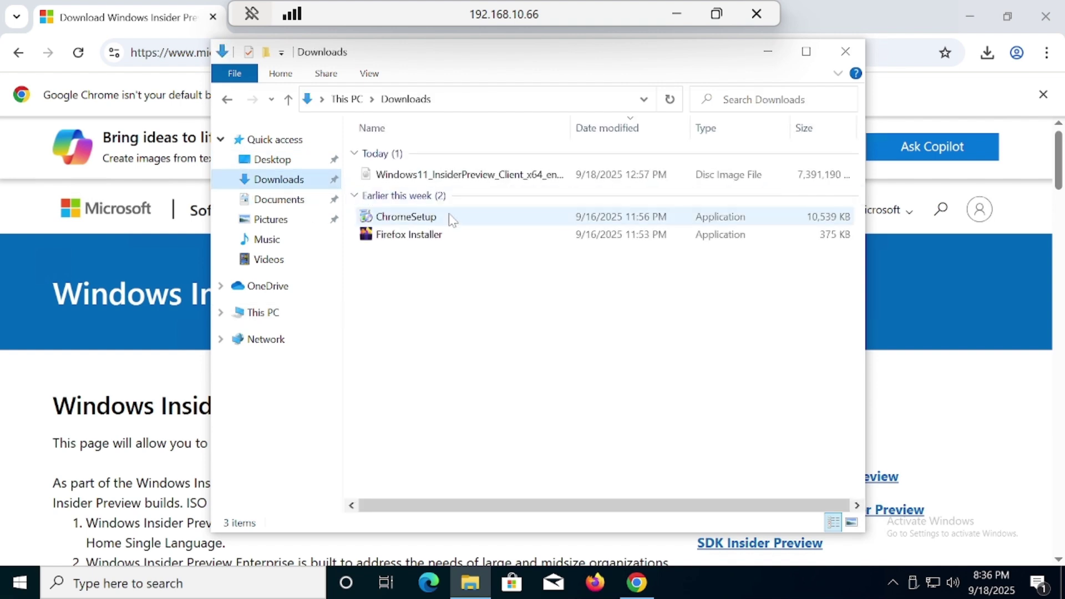
Cut the 7.04 GB Windows 11 Insider Preview ISO from Downloads and paste it into C:\win11.
{"action": "right_click", "coordinate": [425, 173]}
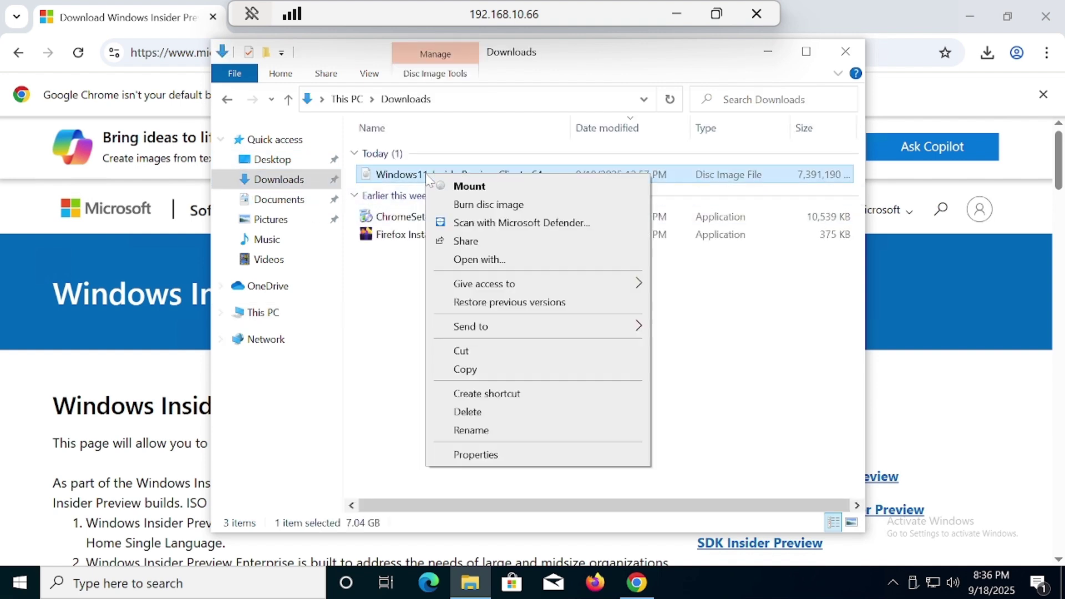
{"action": "left_click", "coordinate": [508, 351]}
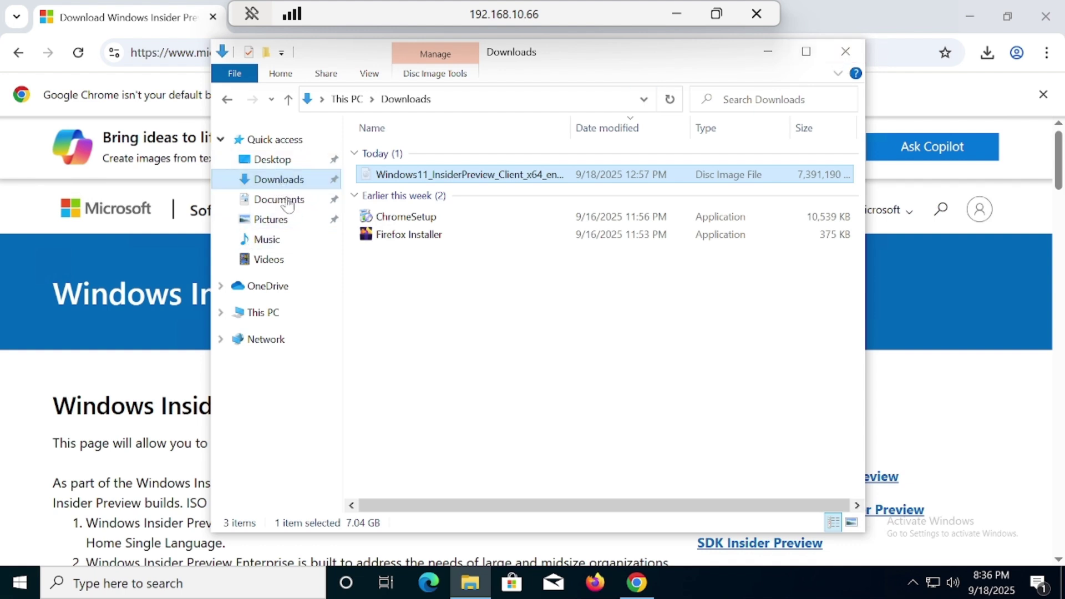
{"action": "left_click", "coordinate": [271, 314]}
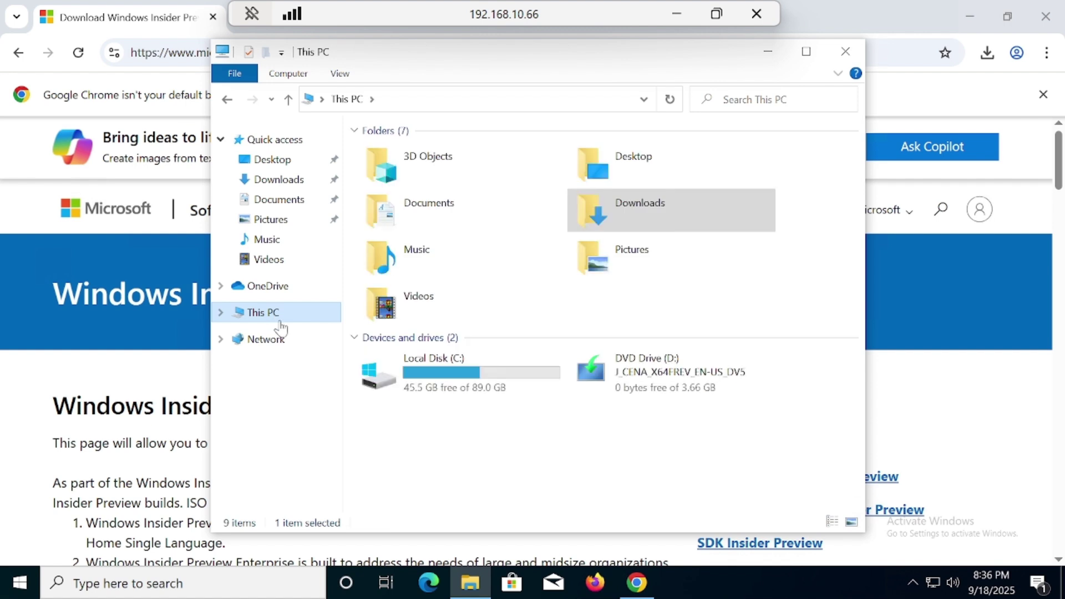
{"action": "double_click", "coordinate": [375, 366]}
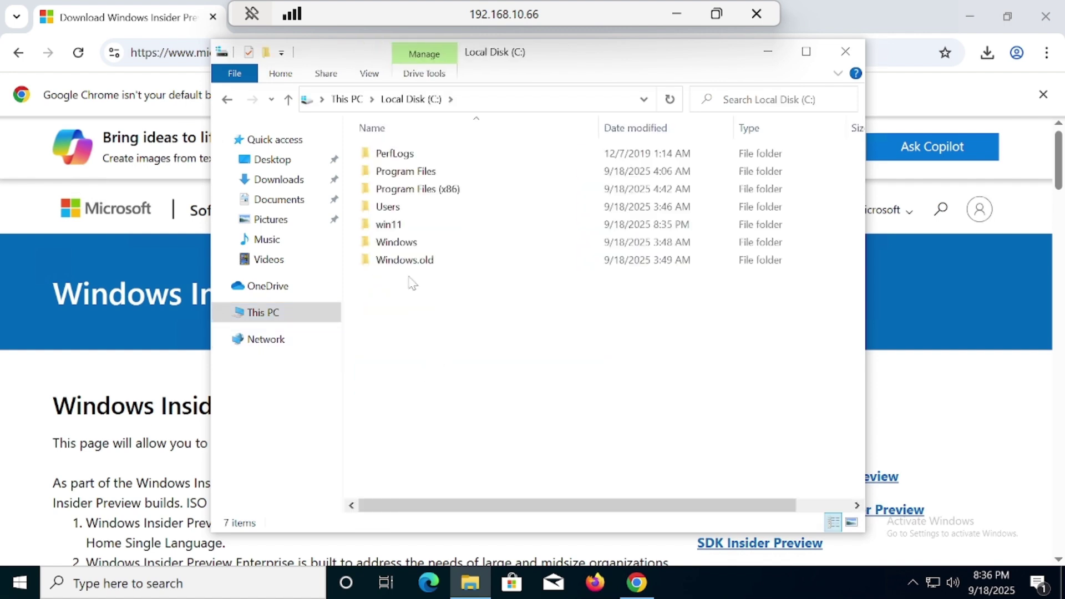
{"action": "right_click", "coordinate": [401, 284]}
{"action": "double_click", "coordinate": [391, 227]}
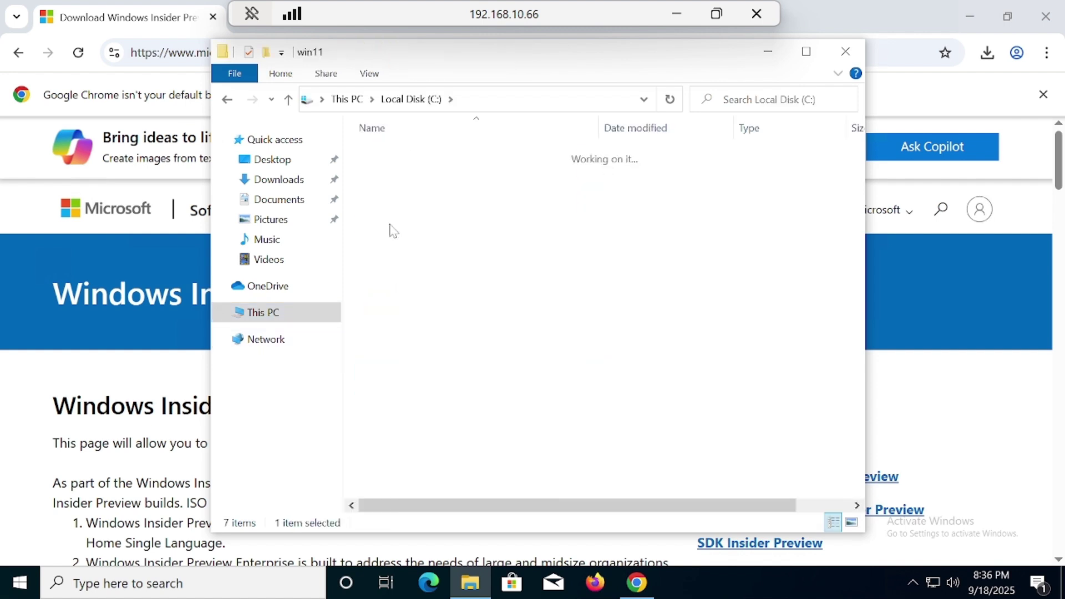
{"action": "right_click", "coordinate": [444, 192]}
{"action": "left_click", "coordinate": [484, 306]}
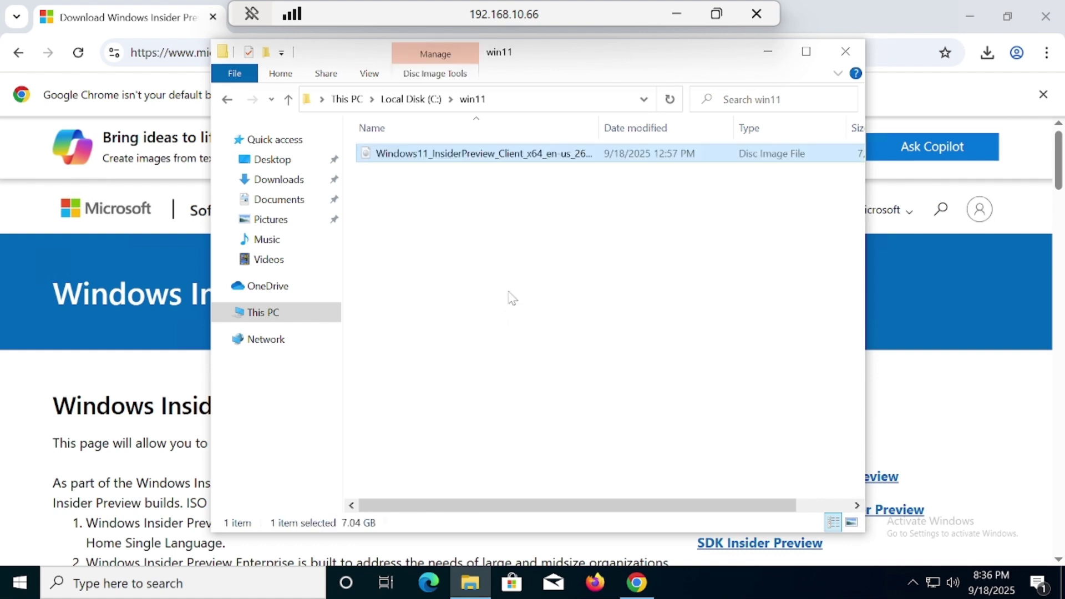
{"action": "right_click", "coordinate": [431, 159]}
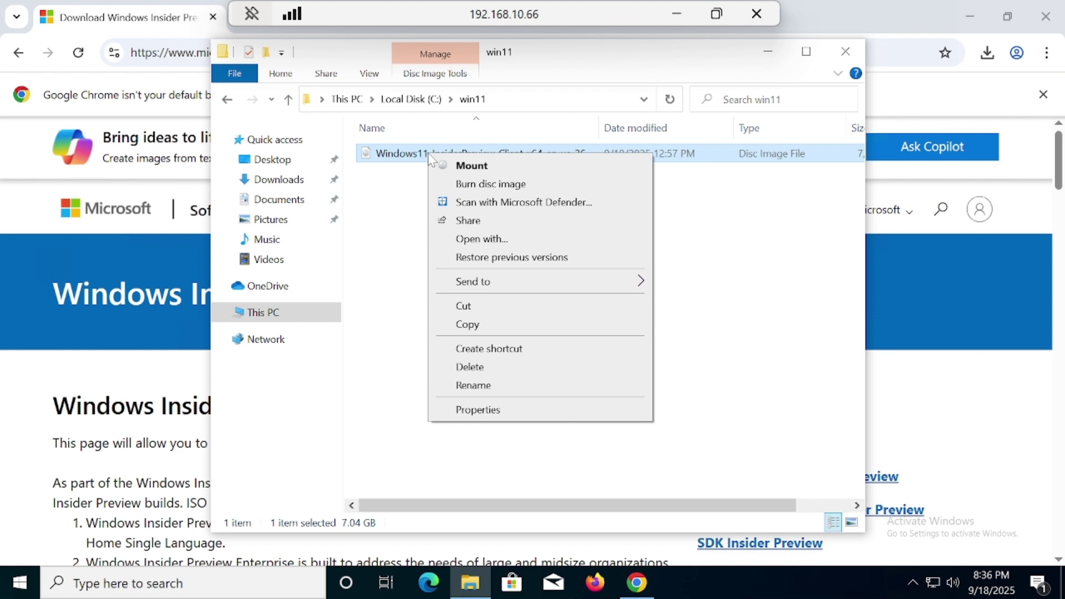
{"action": "left_click", "coordinate": [393, 199]}
{"action": "left_click", "coordinate": [393, 198]}
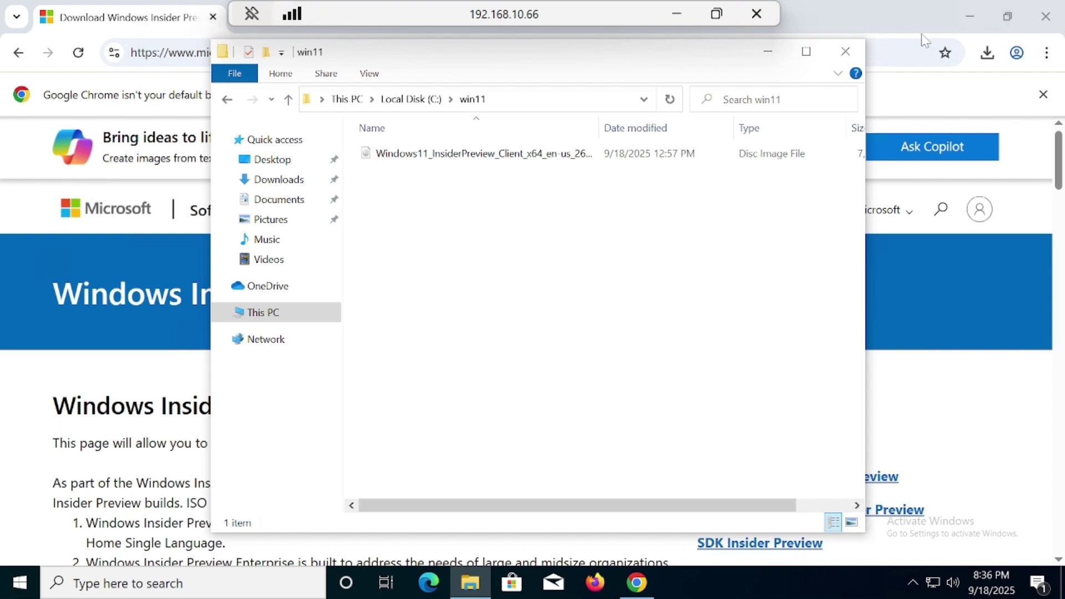
{"action": "left_click_drag", "start_coordinate": [922, 34], "coordinate": [893, 48]}
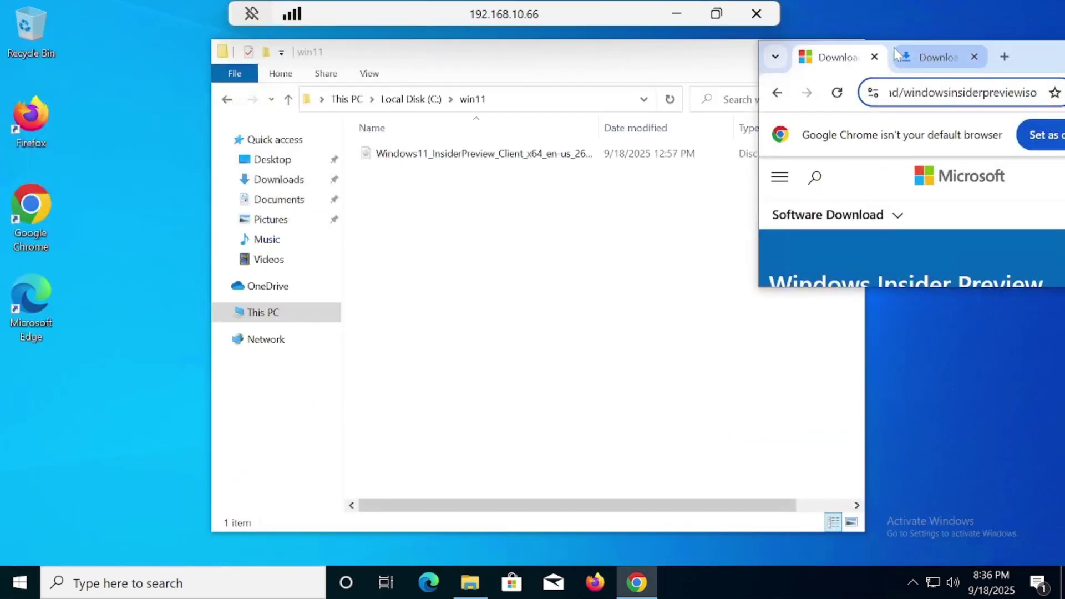
Search Google for winrar, open win-rar.com, and download the winrar-x64-591.exe installer.
{"action": "left_click", "coordinate": [1005, 57]}
{"action": "double_click", "coordinate": [1039, 56]}
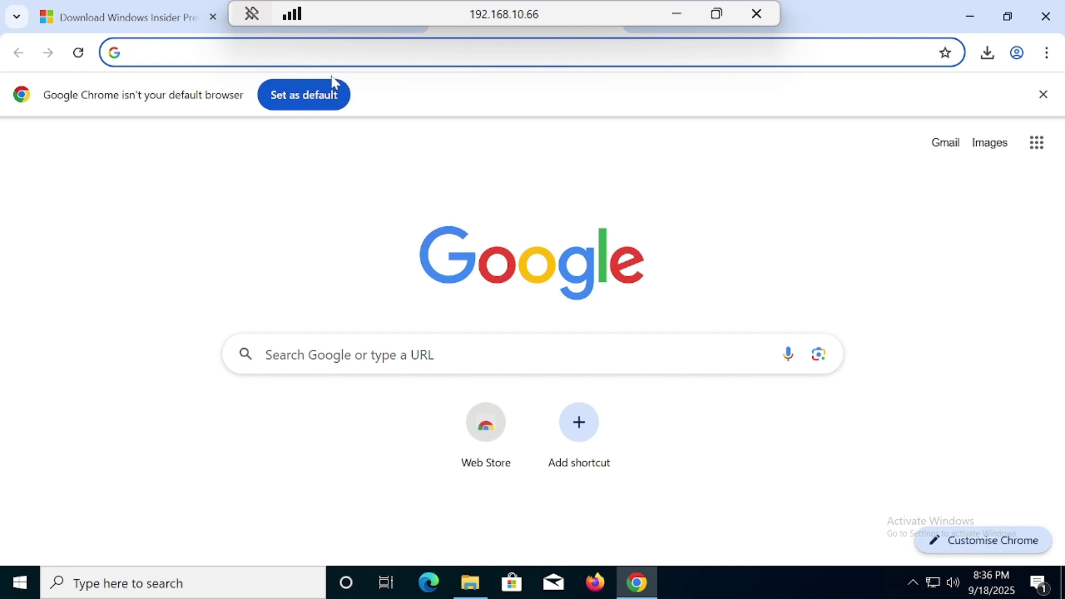
{"action": "type", "text": "winr"}
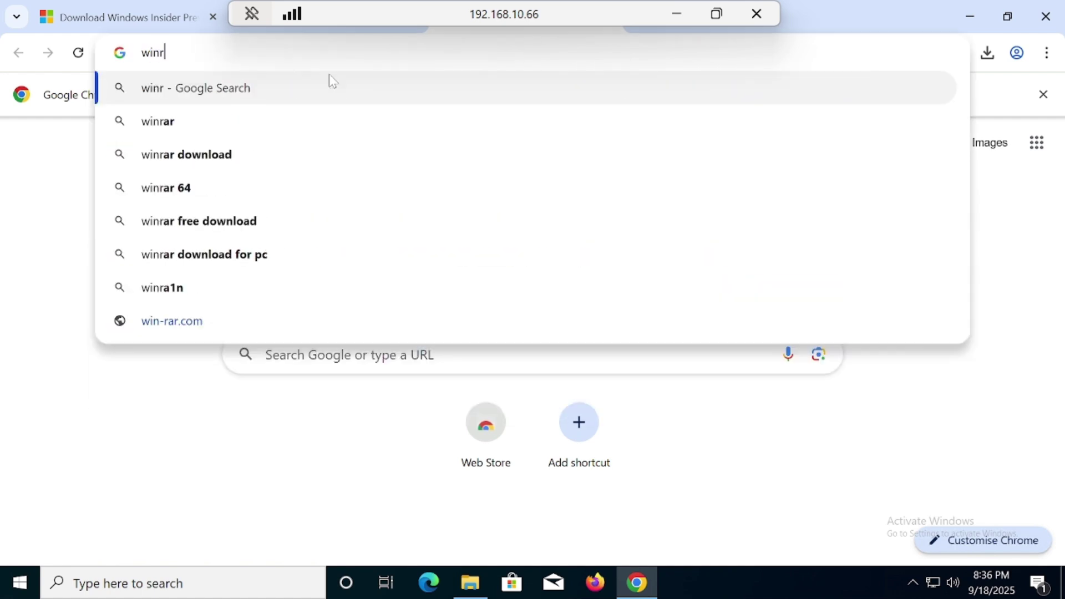
{"action": "key", "text": "Down"}
{"action": "key", "text": "Return"}
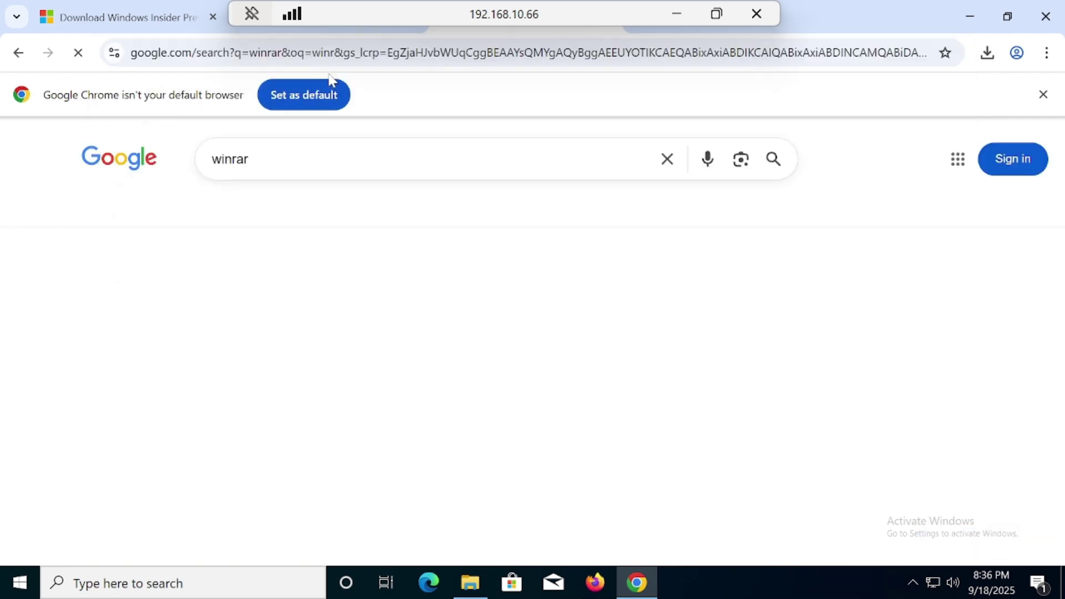
{"action": "left_click", "coordinate": [270, 299]}
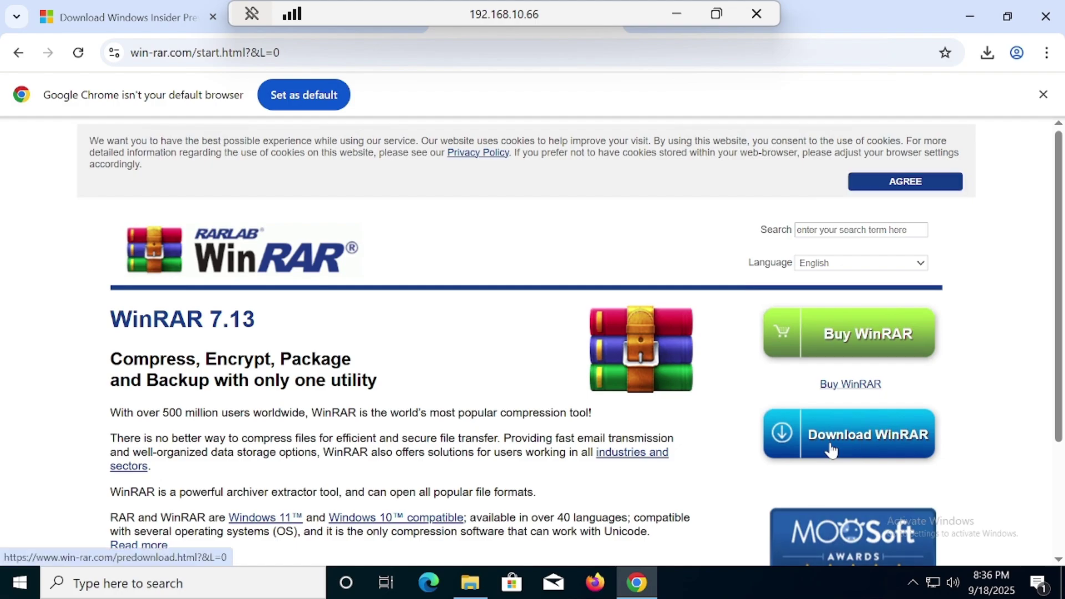
{"action": "left_click", "coordinate": [831, 449]}
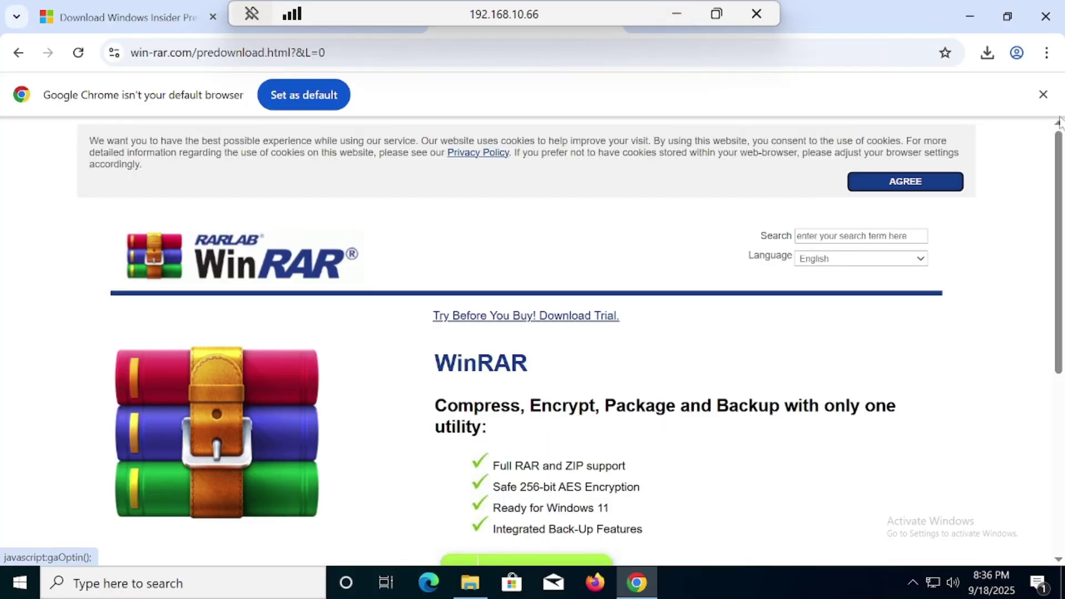
{"action": "scroll", "coordinate": [1057, 150], "scroll_direction": "down", "scroll_amount": 6}
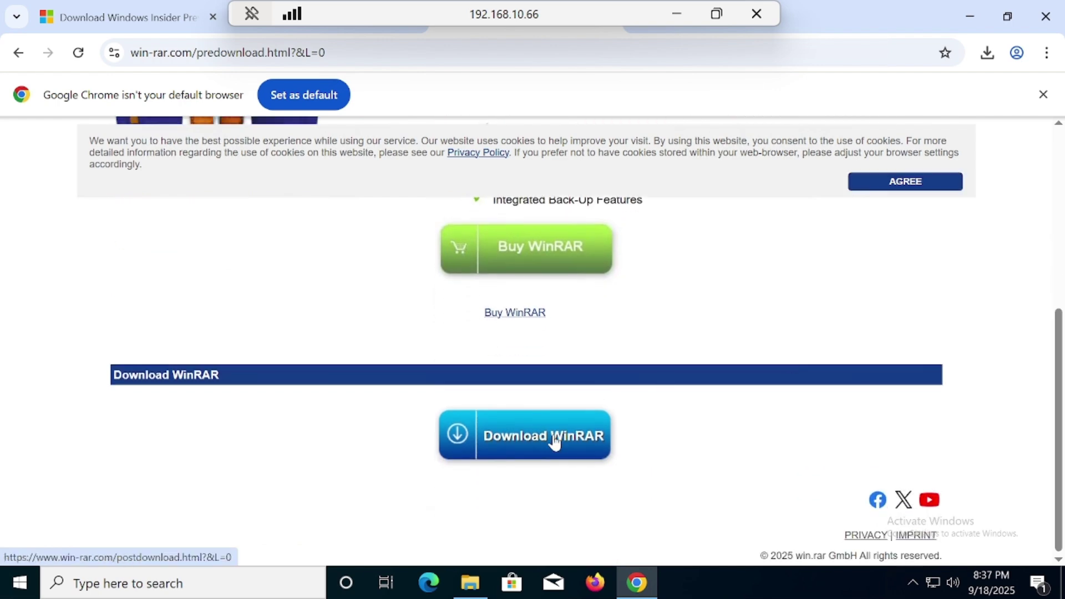
{"action": "left_click", "coordinate": [549, 436]}
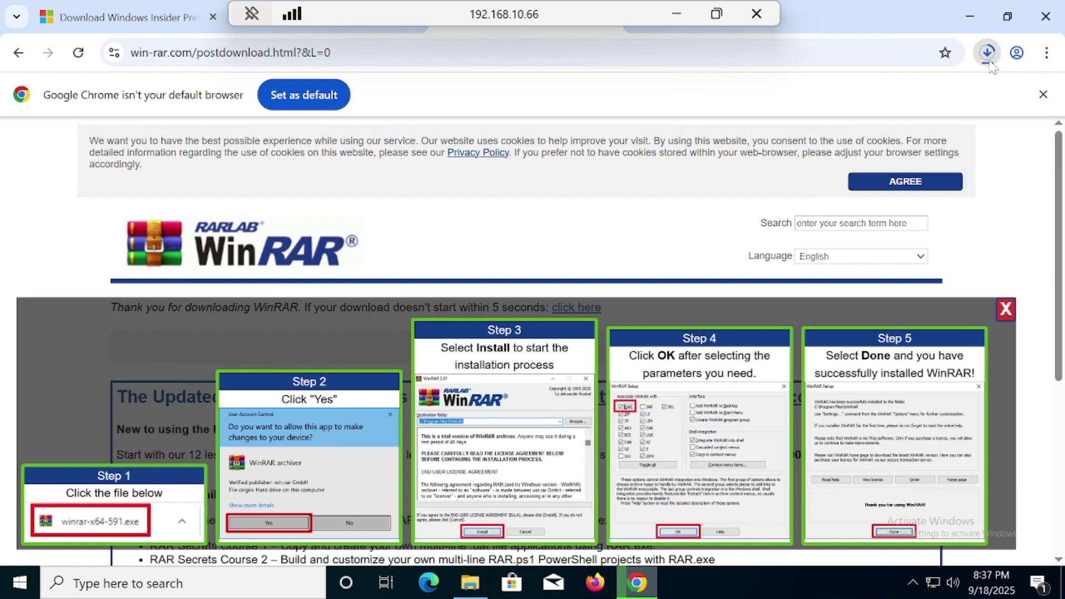
{"action": "left_click", "coordinate": [990, 60]}
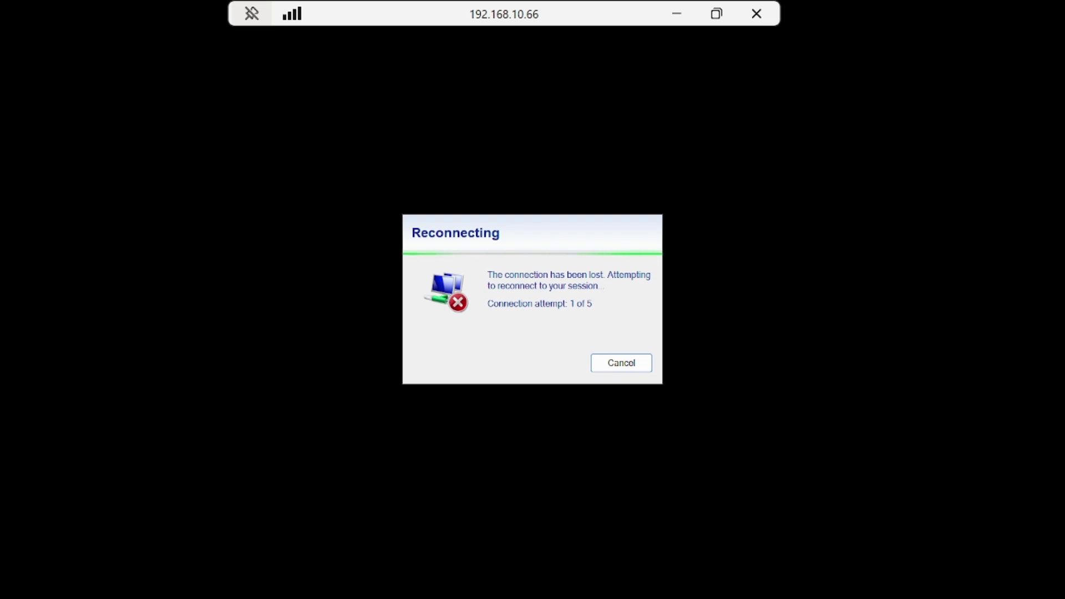
{"action": "left_click", "coordinate": [677, 15]}
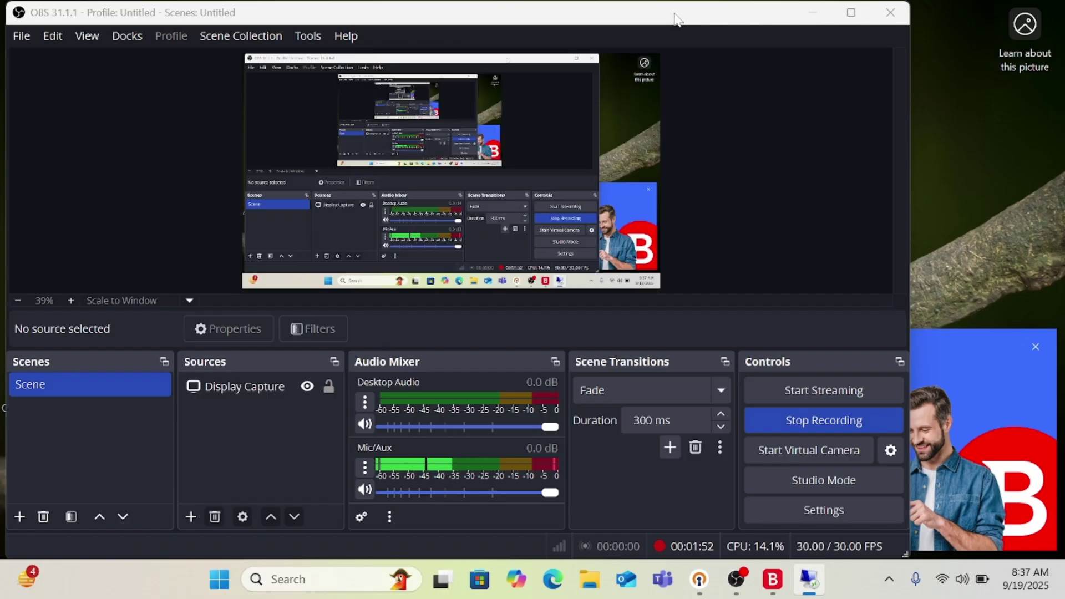
{"action": "left_click", "coordinate": [789, 428]}
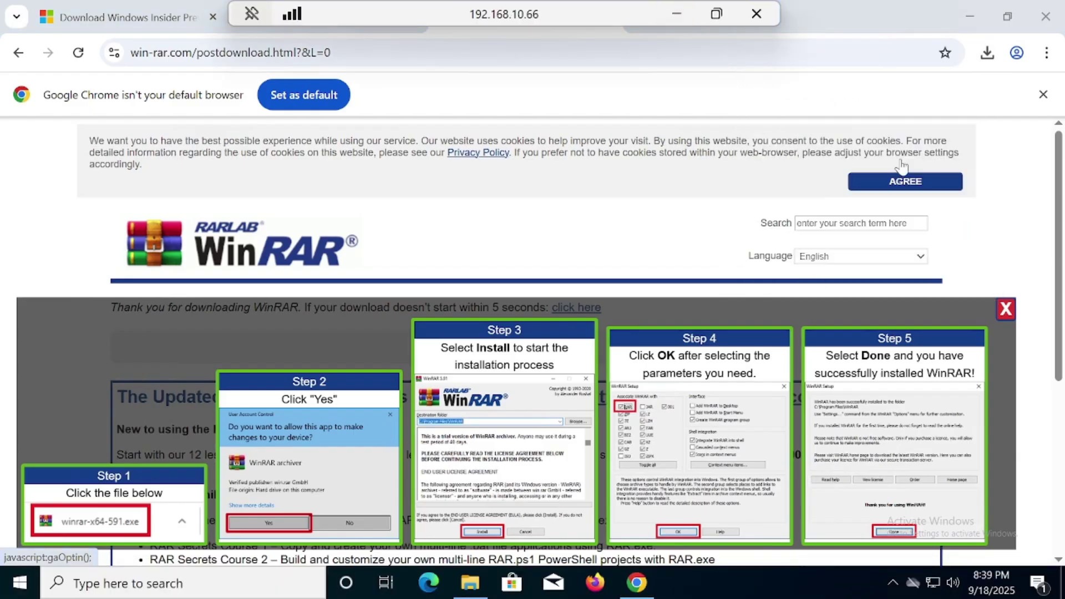
Run the downloaded WinRAR installer and install it to C:\Program Files\WinRAR with default associations.
{"action": "left_click", "coordinate": [987, 54]}
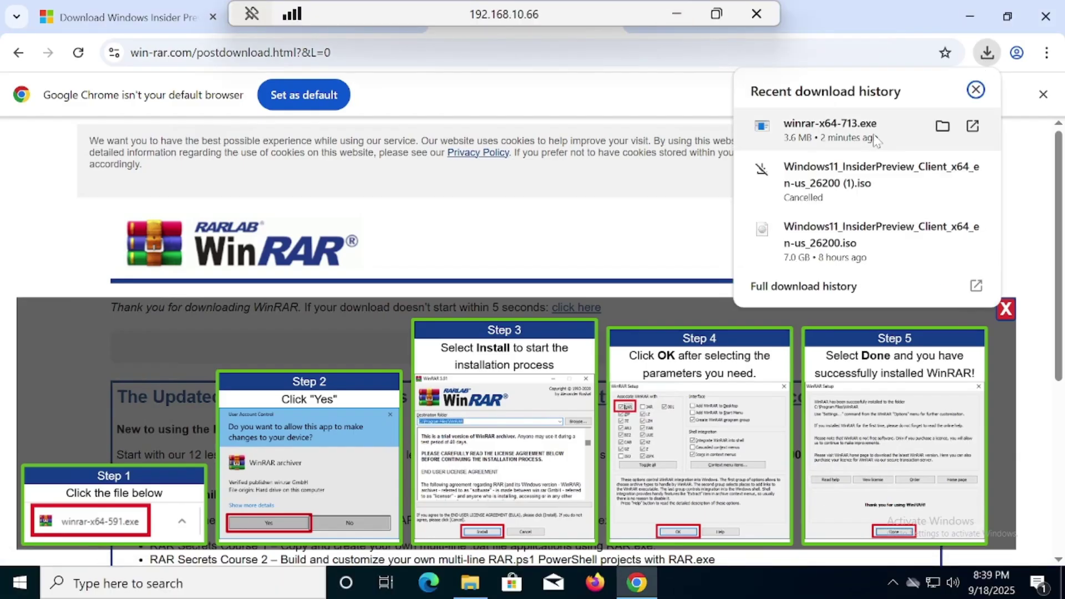
{"action": "left_click", "coordinate": [695, 260]}
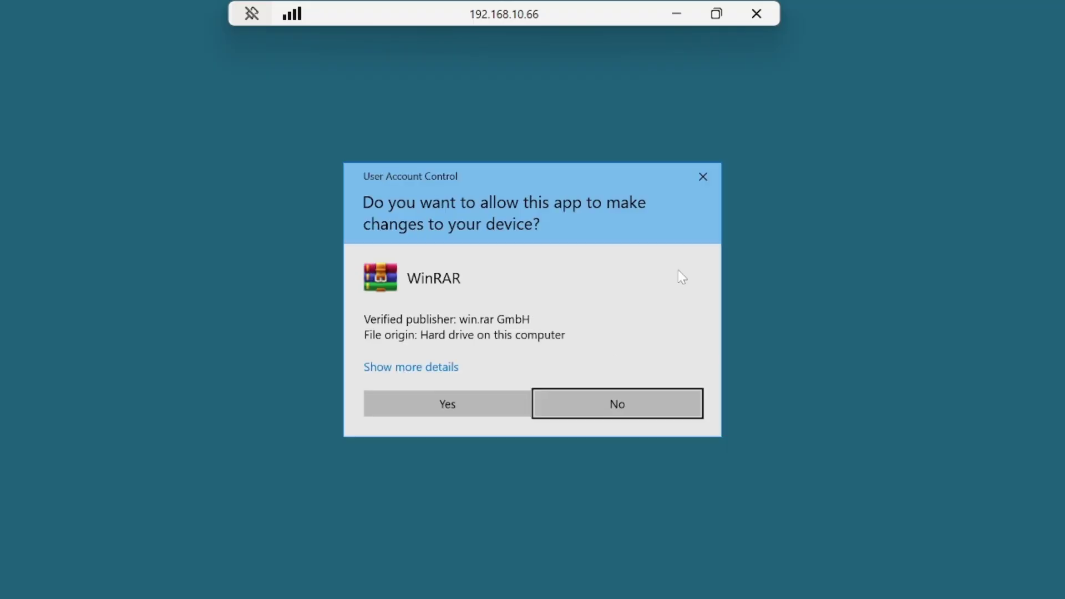
{"action": "left_click", "coordinate": [484, 409]}
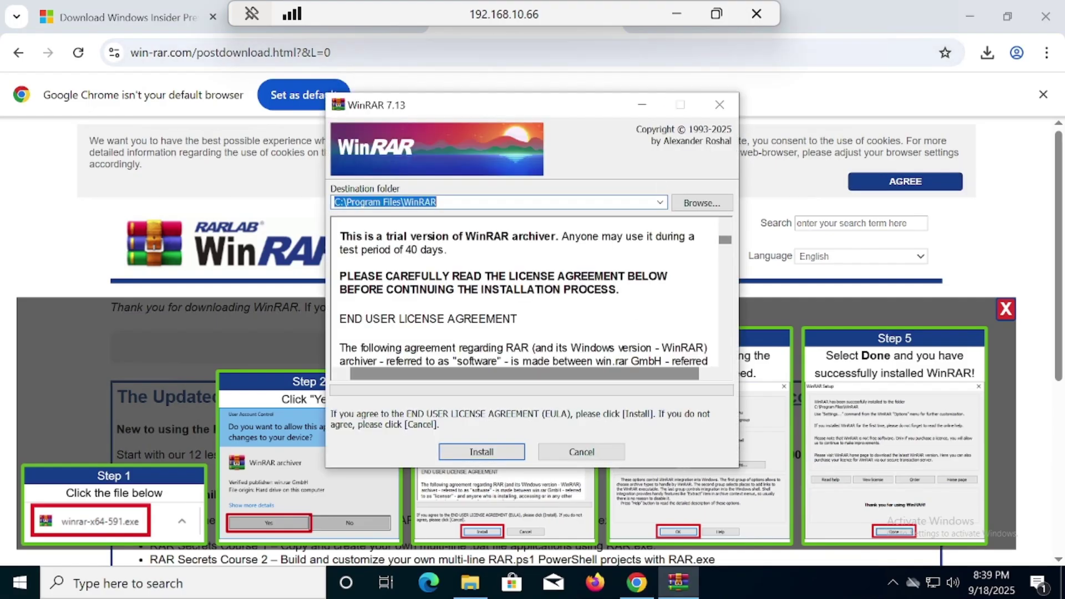
{"action": "left_click", "coordinate": [504, 462]}
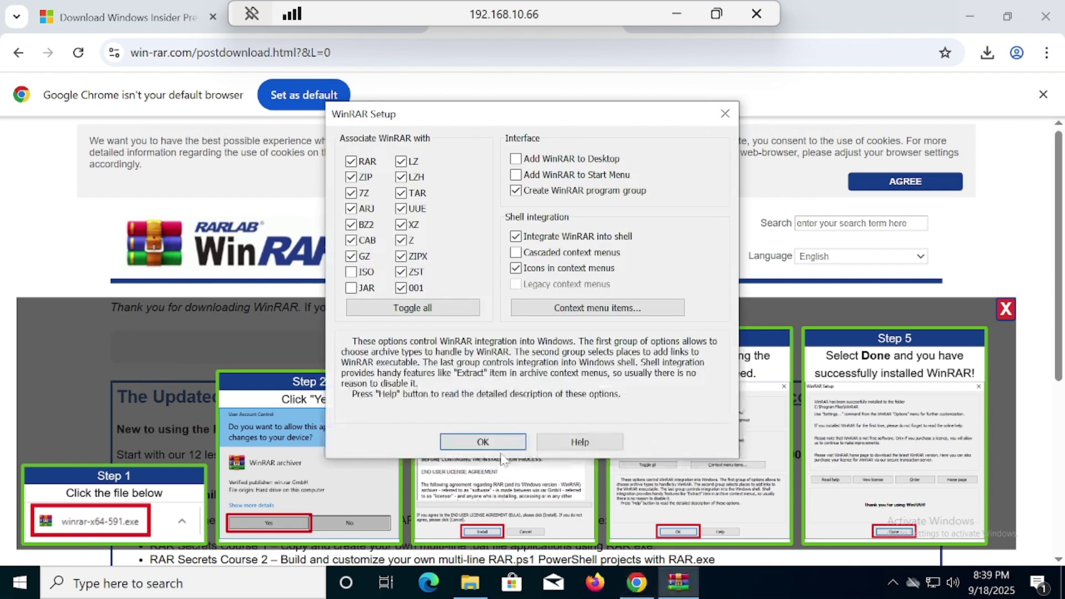
{"action": "left_click", "coordinate": [482, 442]}
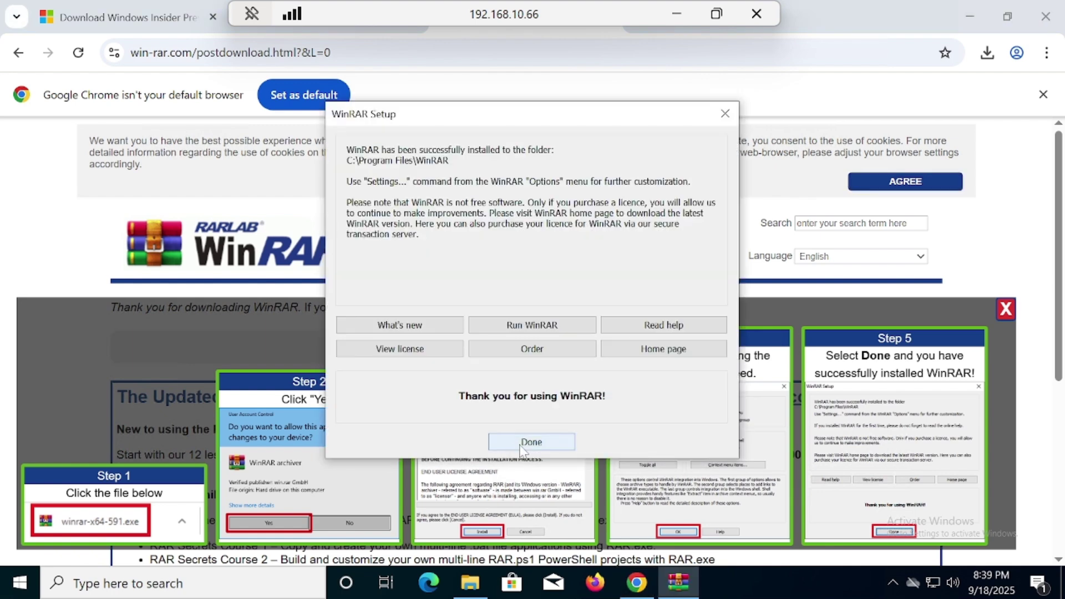
{"action": "left_click", "coordinate": [528, 443]}
{"action": "left_click_drag", "start_coordinate": [388, 15], "coordinate": [485, 9]}
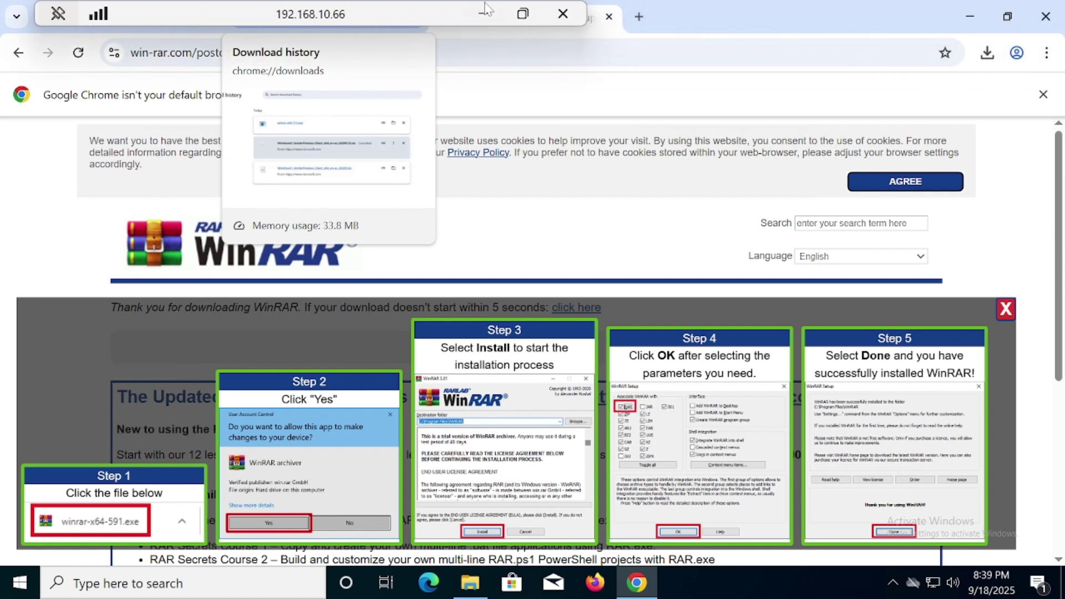
Search Google for flyoobe in a new tab and open the Flyoobe GitHub repository.
{"action": "left_click", "coordinate": [639, 17]}
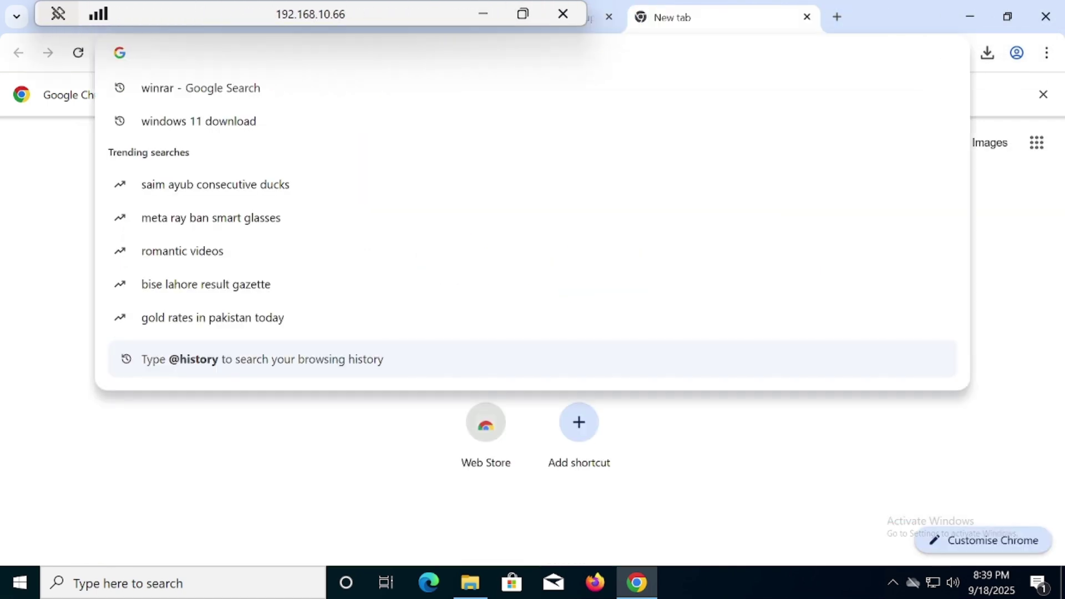
{"action": "type", "text": "fl"}
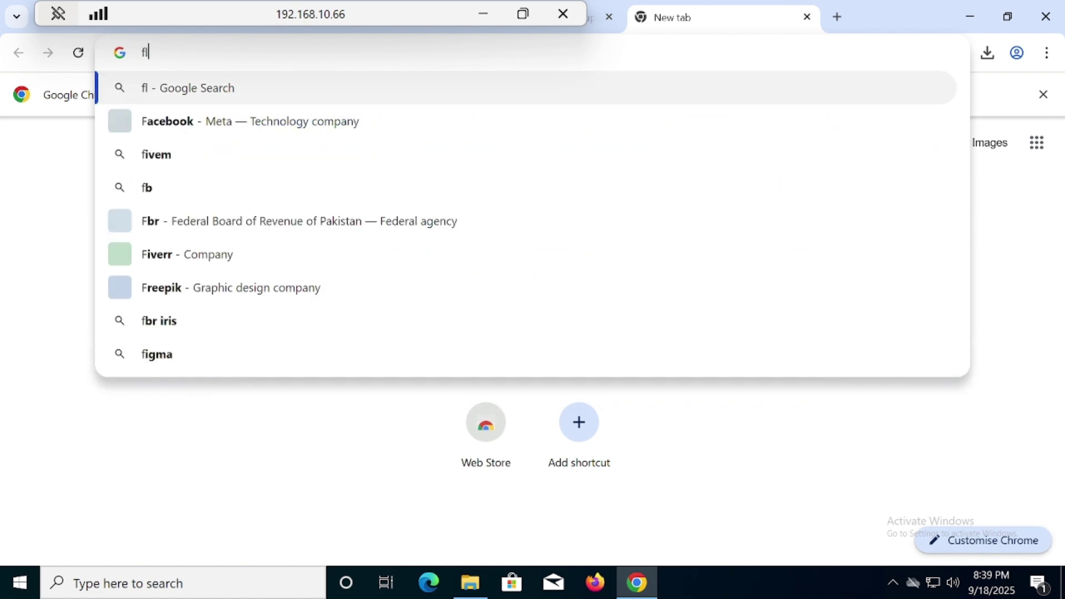
{"action": "type", "text": "yoo"}
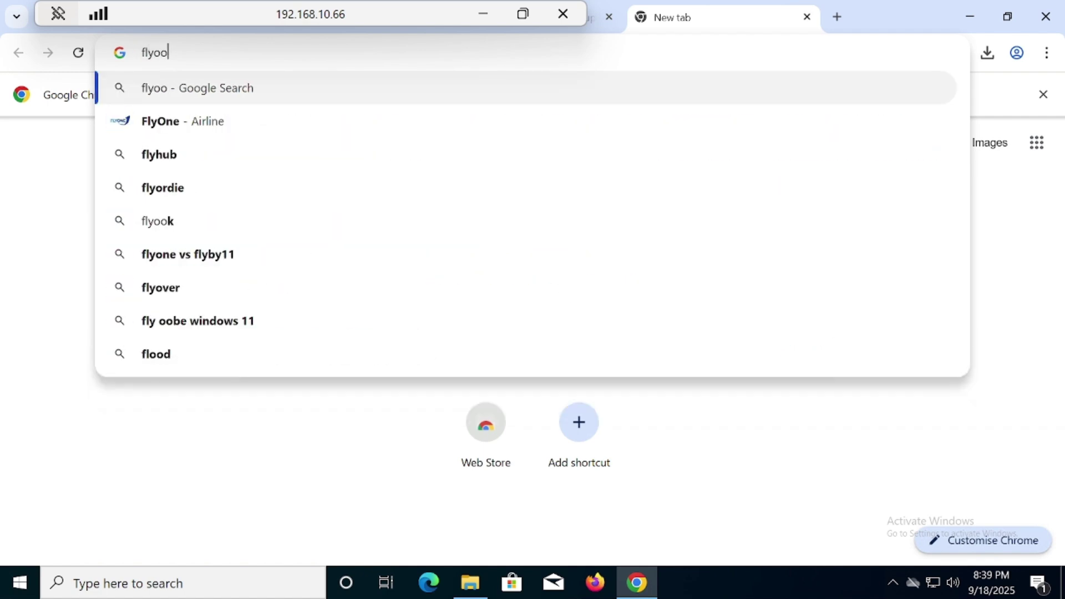
{"action": "type", "text": "be"}
{"action": "key", "text": "Return"}
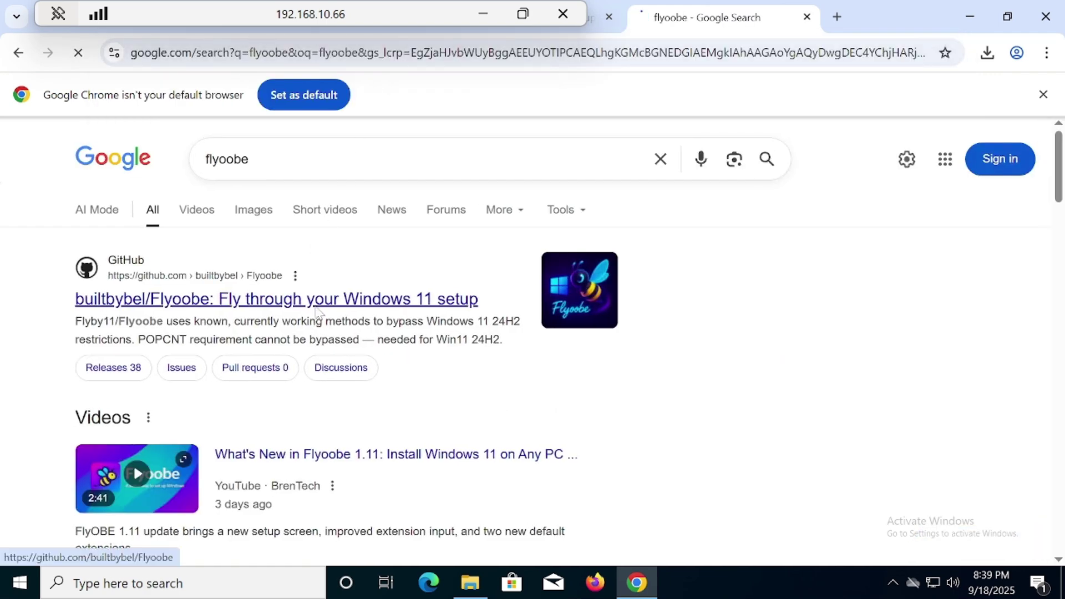
{"action": "left_click", "coordinate": [317, 311]}
Go to the latest Flyoobe 1.20 release and download FlyoobeApp.zip.
{"action": "scroll", "coordinate": [1056, 424], "scroll_direction": "down", "scroll_amount": 15}
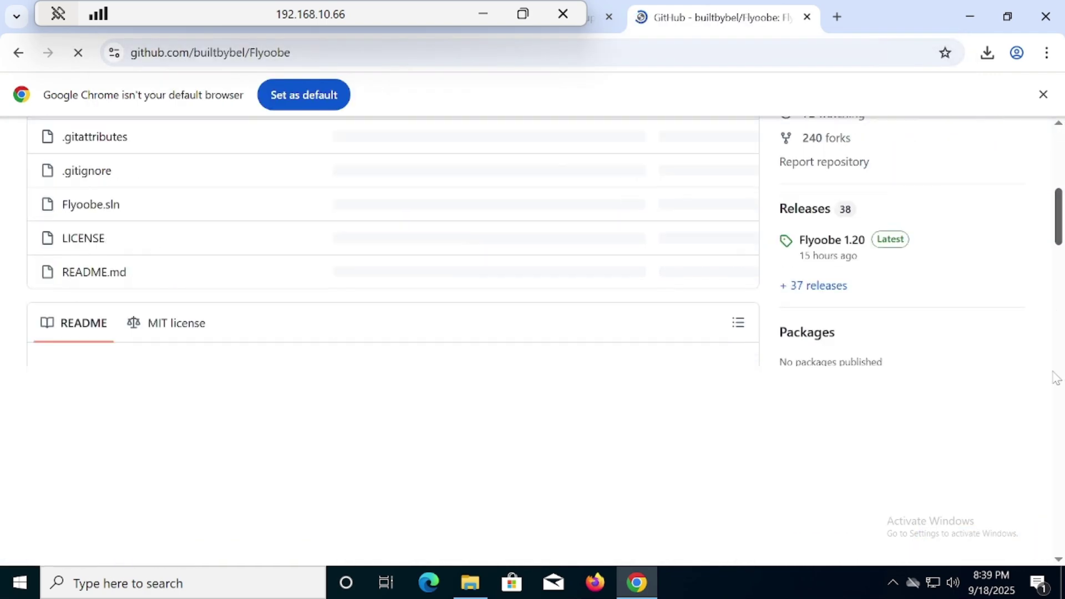
{"action": "scroll", "coordinate": [1056, 424], "scroll_direction": "down", "scroll_amount": 20}
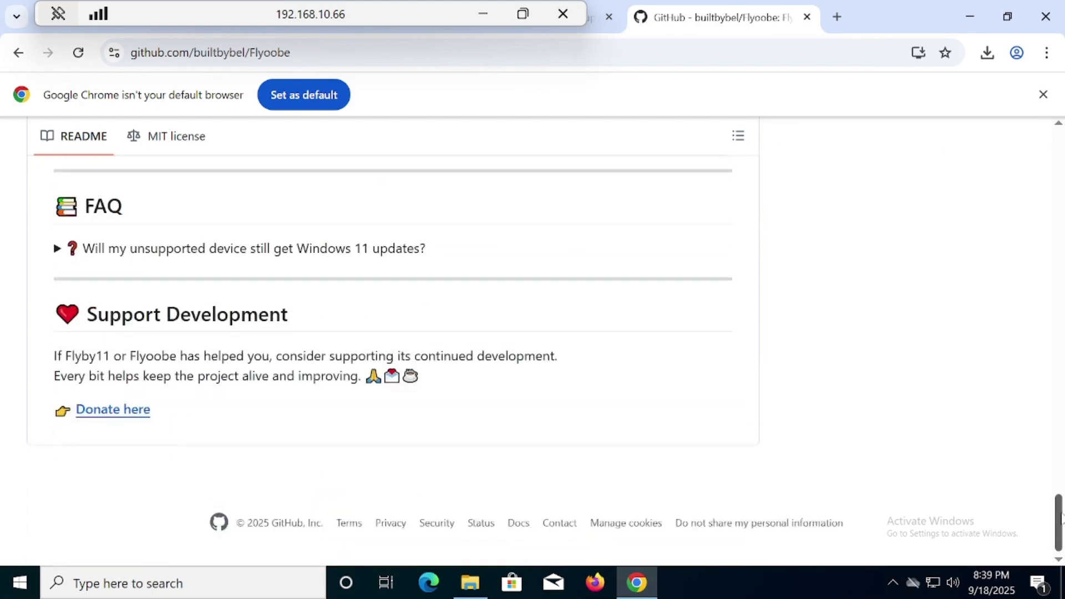
{"action": "left_click_drag", "start_coordinate": [1061, 519], "coordinate": [1055, 350]}
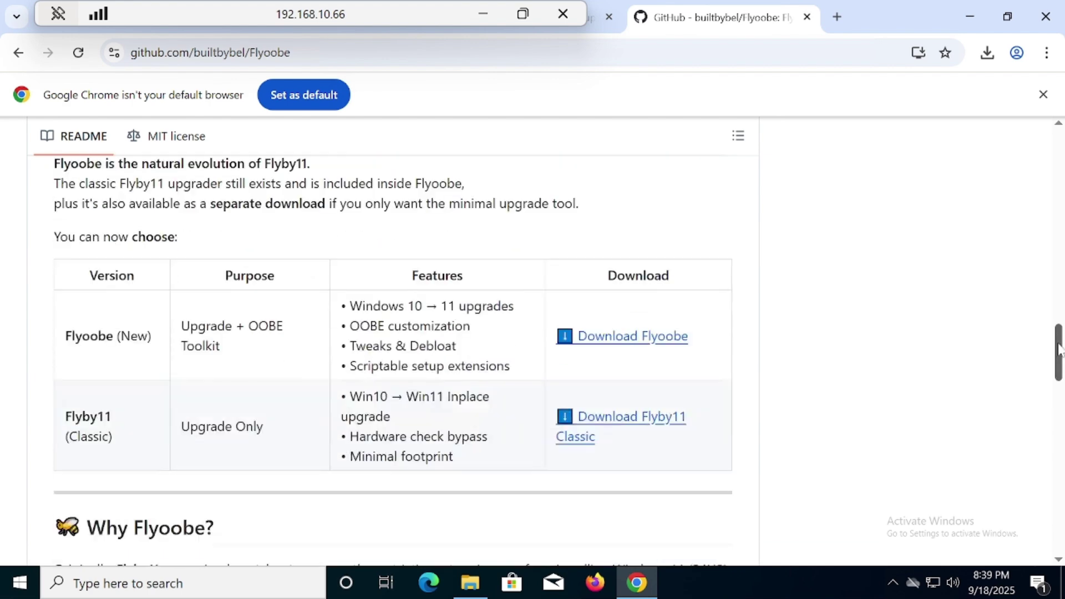
{"action": "left_click", "coordinate": [599, 336]}
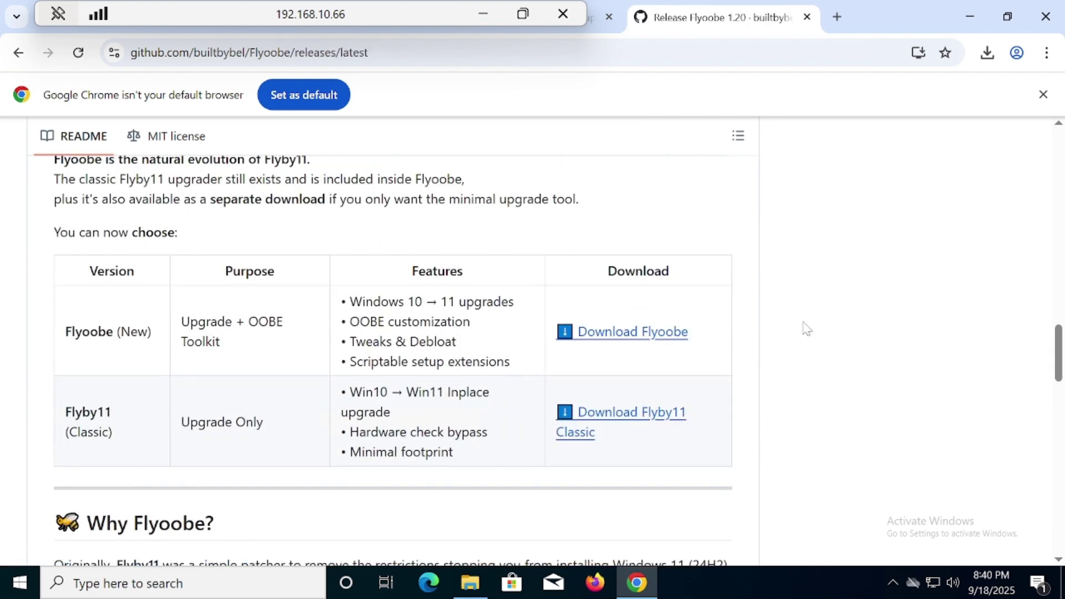
{"action": "scroll", "coordinate": [1064, 240], "scroll_direction": "down", "scroll_amount": 1}
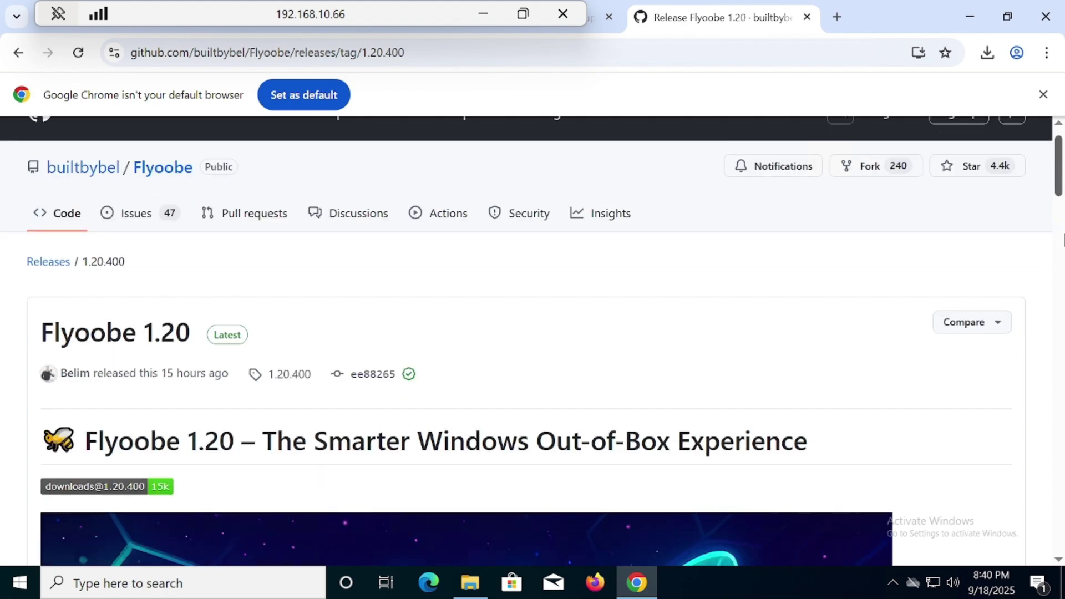
{"action": "left_click_drag", "start_coordinate": [1063, 240], "coordinate": [1064, 474]}
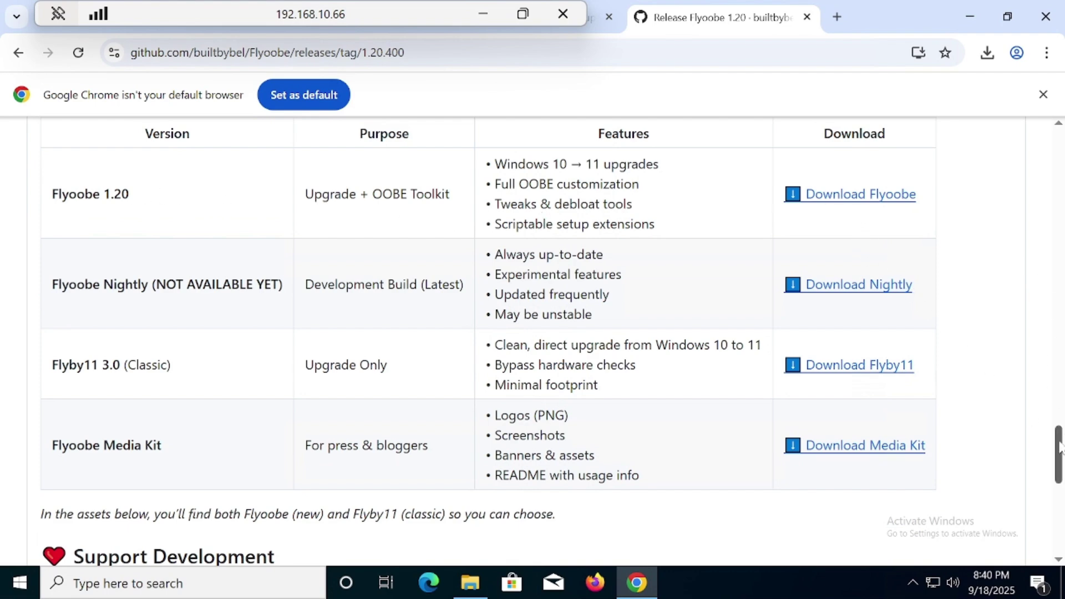
{"action": "left_click_drag", "start_coordinate": [1059, 447], "coordinate": [1059, 413]}
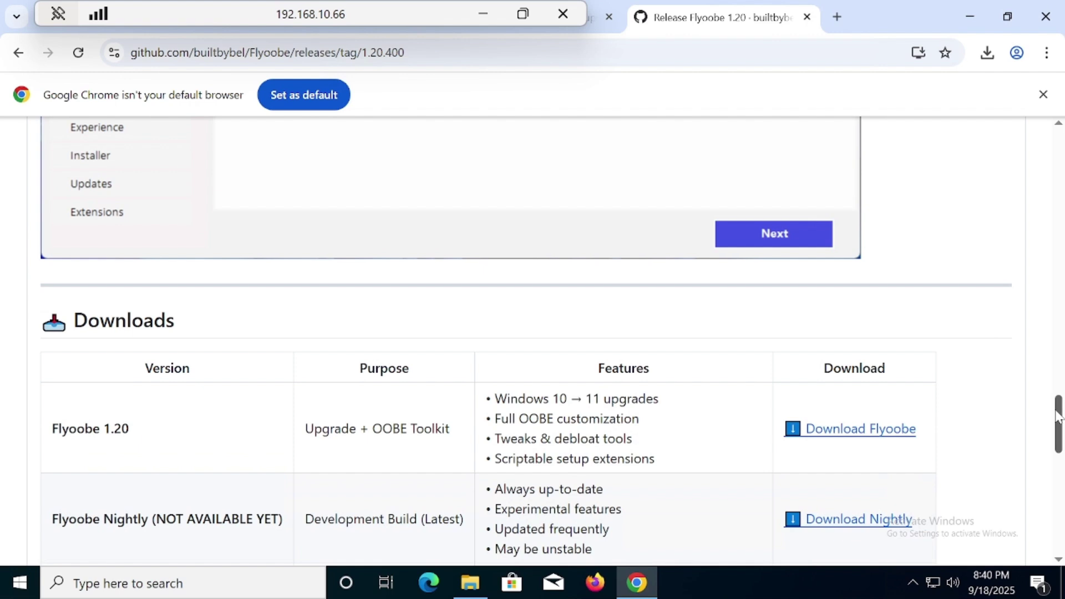
{"action": "left_click", "coordinate": [884, 439]}
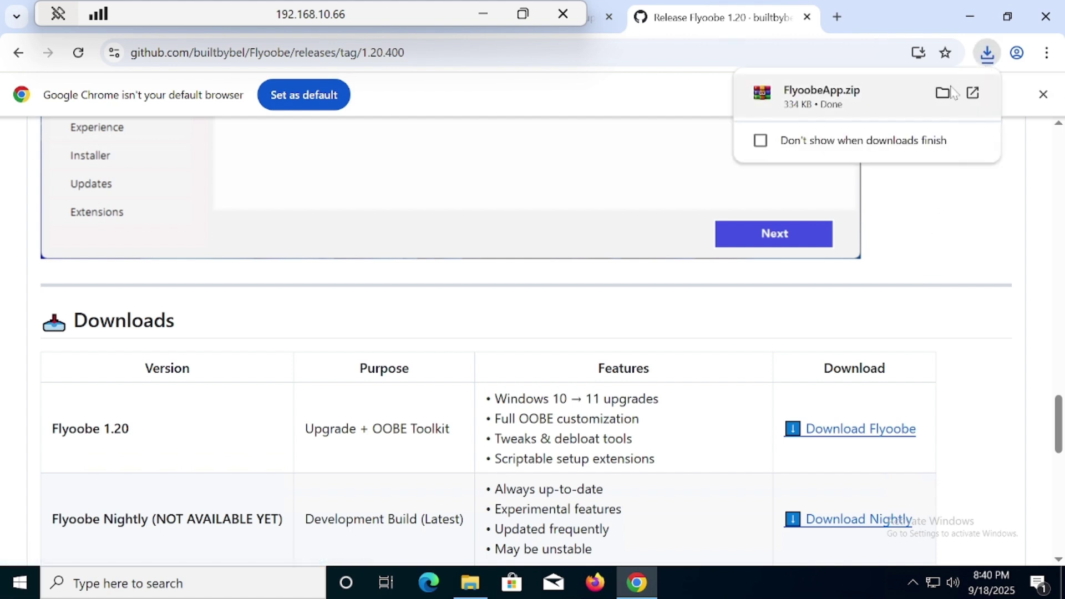
Cut FlyoobeApp.zip from the Downloads folder.
{"action": "left_click", "coordinate": [945, 92]}
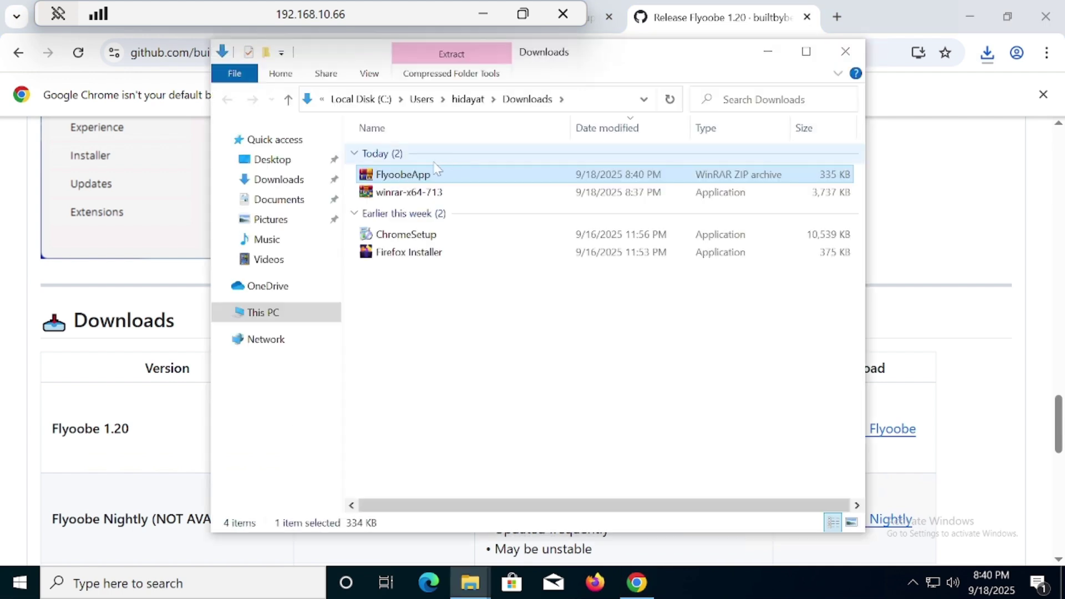
{"action": "right_click", "coordinate": [411, 179]}
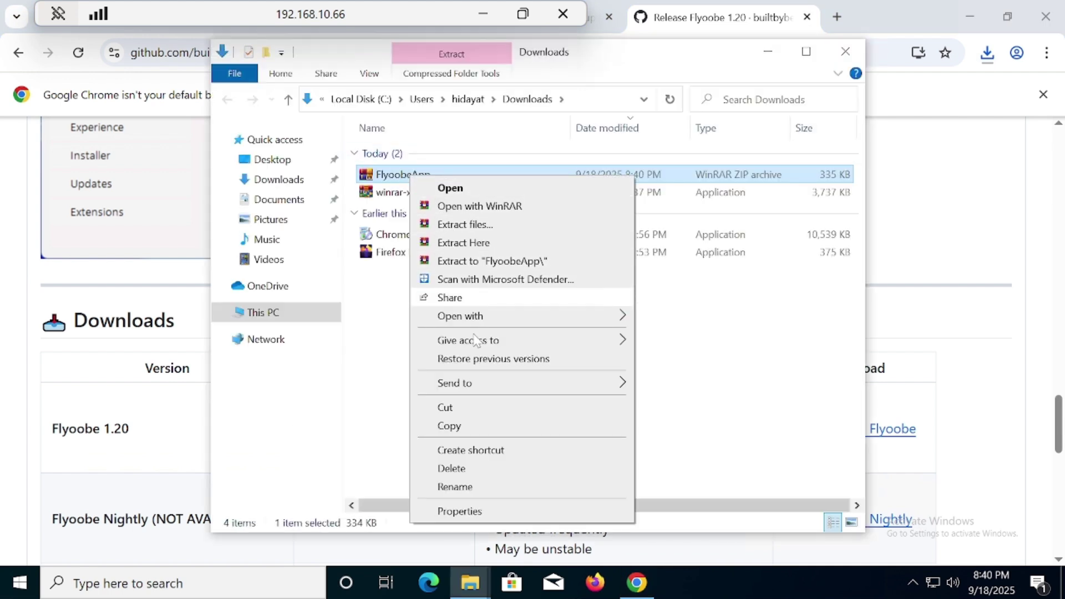
{"action": "left_click", "coordinate": [474, 409]}
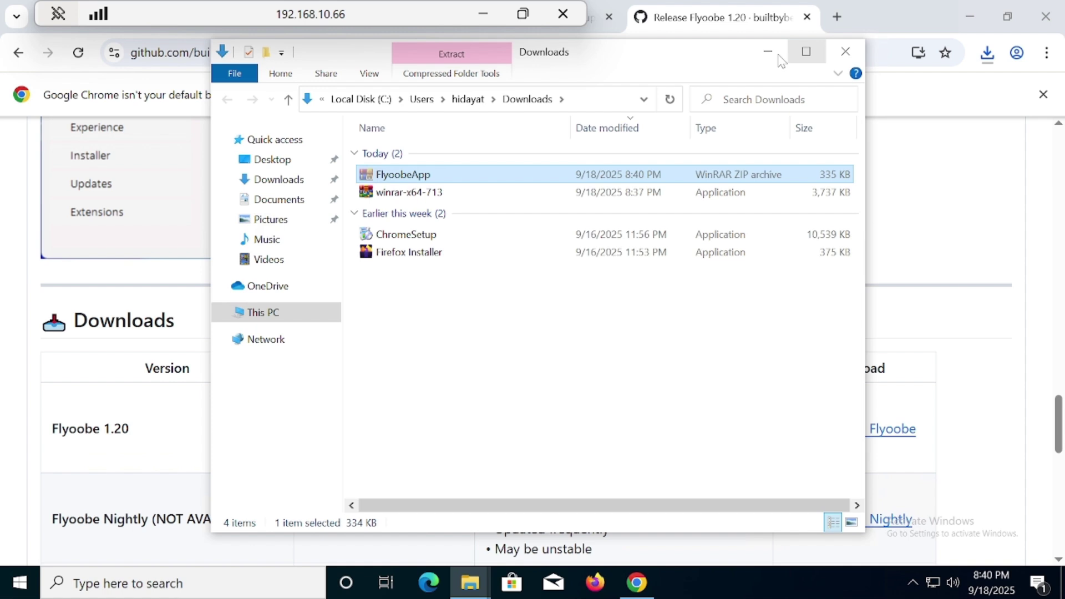
{"action": "left_click", "coordinate": [846, 51]}
Create a desktop folder with the default name 'New folder' and open it.
{"action": "left_click", "coordinate": [967, 16]}
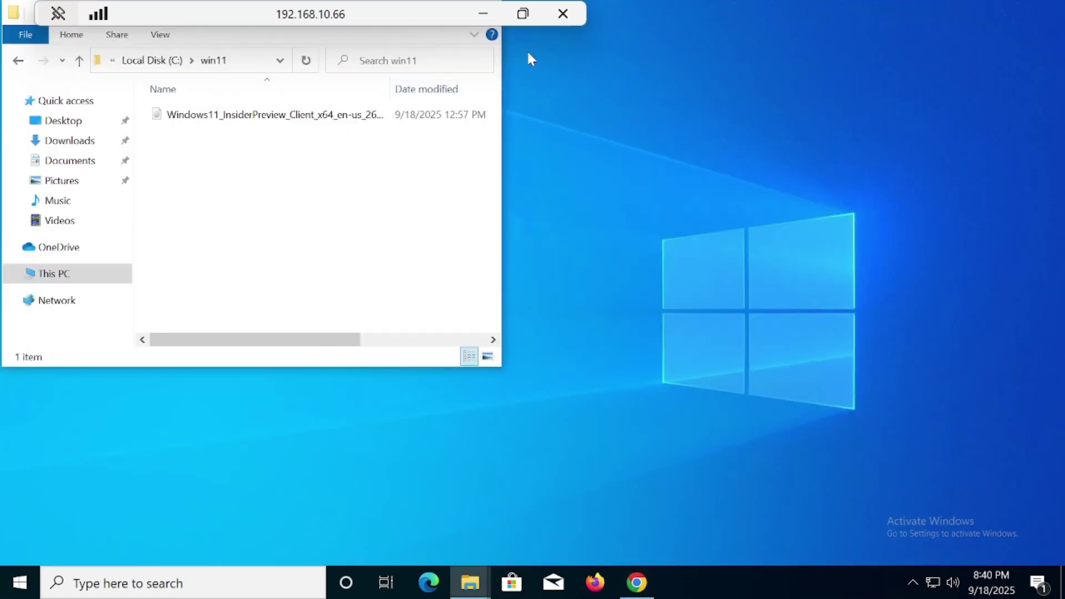
{"action": "left_click", "coordinate": [392, 410]}
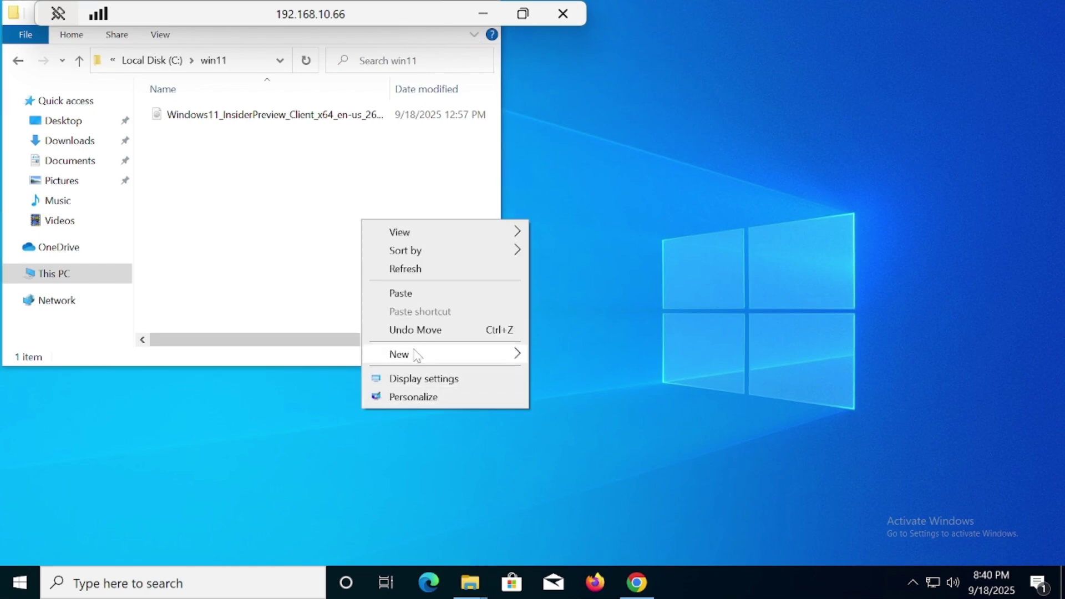
{"action": "mouse_move", "coordinate": [422, 355]}
{"action": "left_click", "coordinate": [569, 358]}
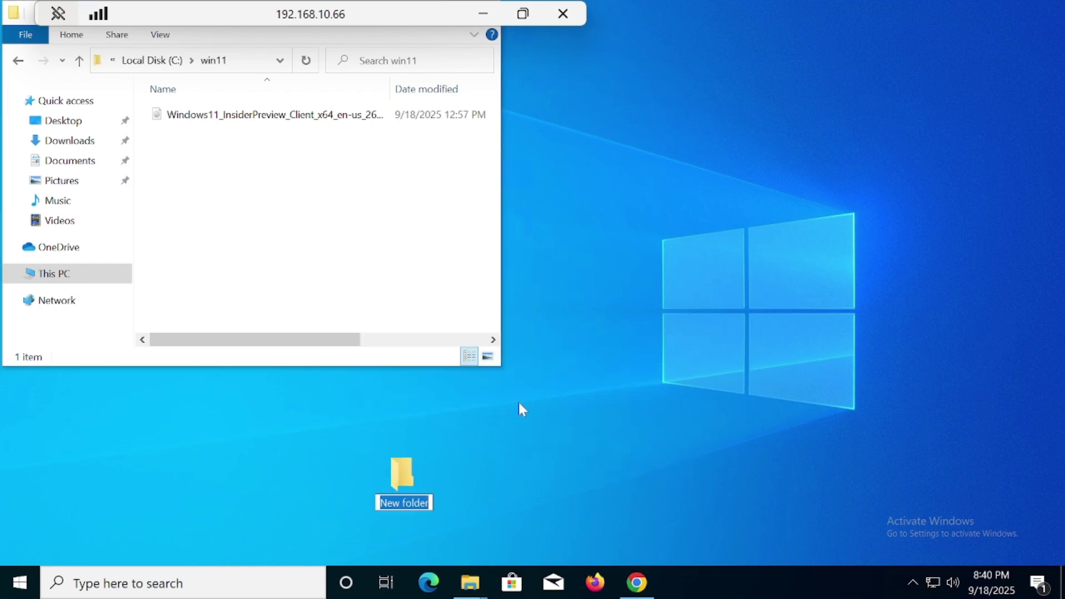
{"action": "left_click", "coordinate": [406, 467]}
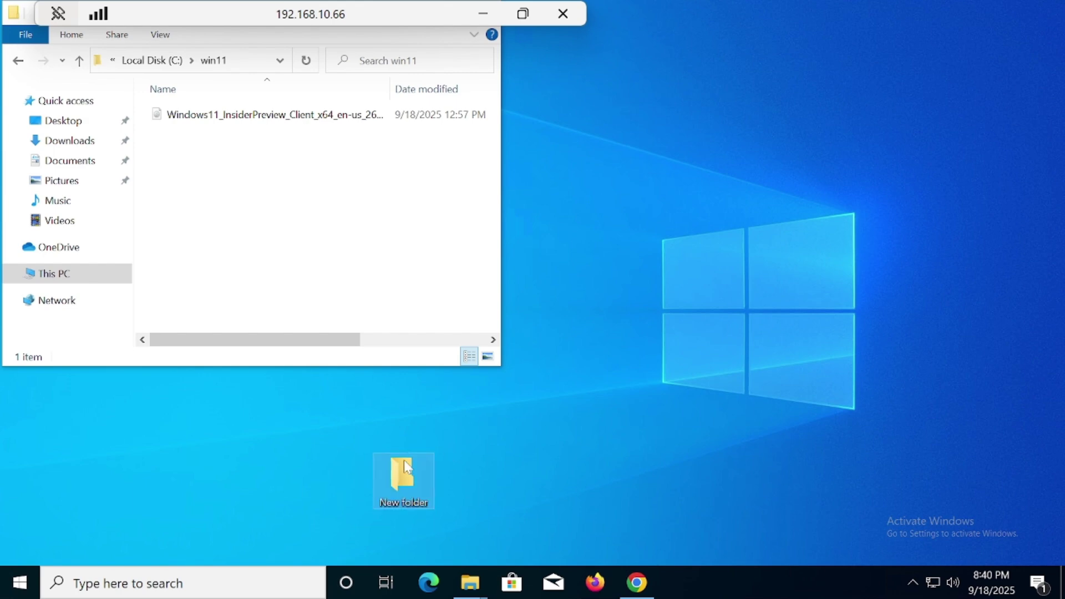
{"action": "double_click", "coordinate": [407, 467]}
Paste FlyoobeApp.zip into New folder, extract it there, and reopen the folder.
{"action": "right_click", "coordinate": [431, 294]}
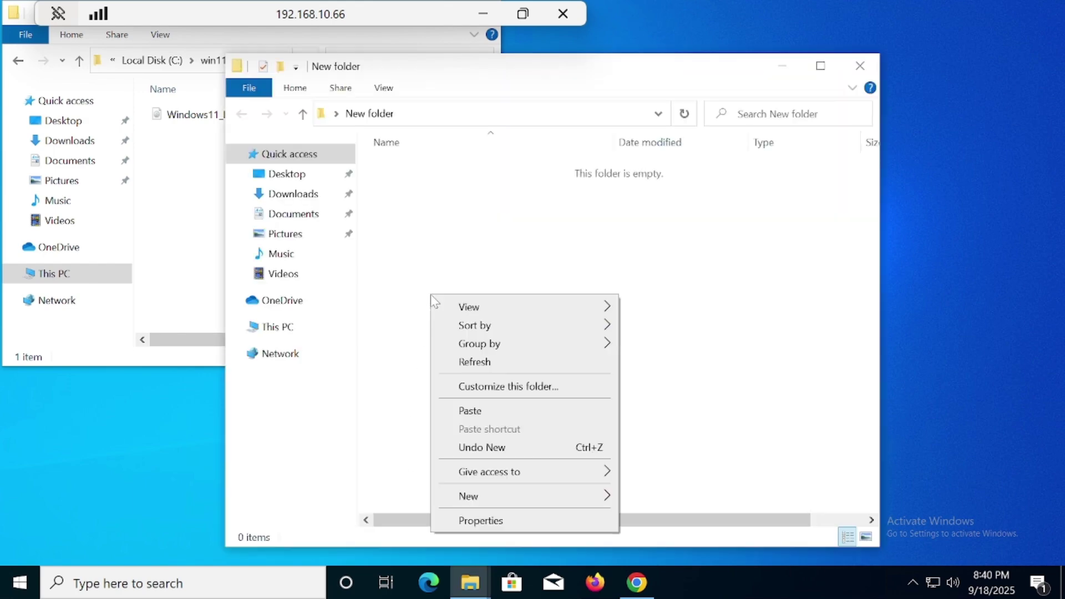
{"action": "left_click", "coordinate": [473, 411]}
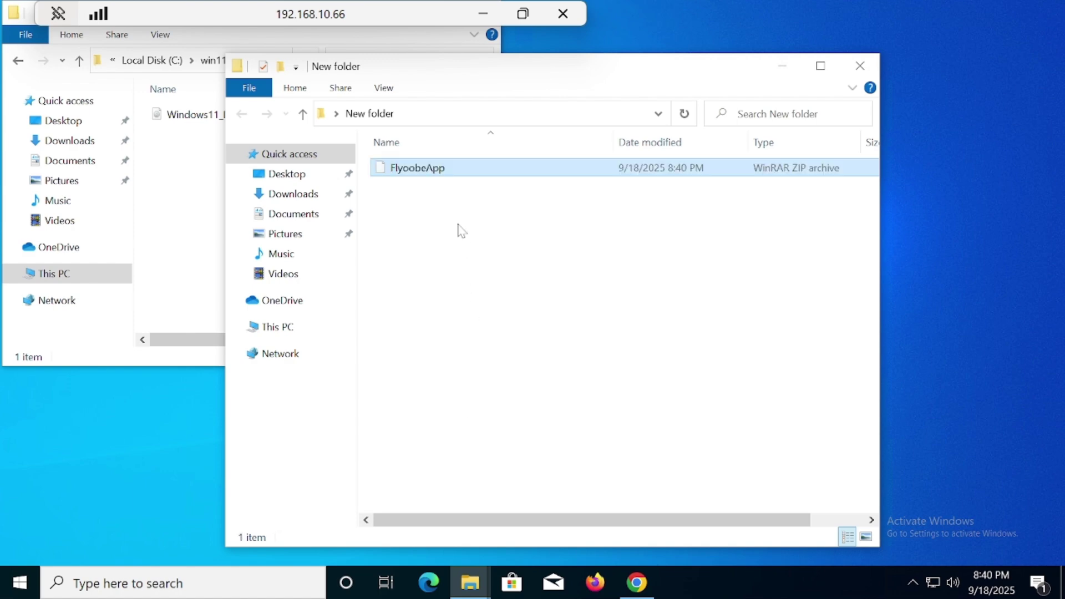
{"action": "right_click", "coordinate": [421, 169]}
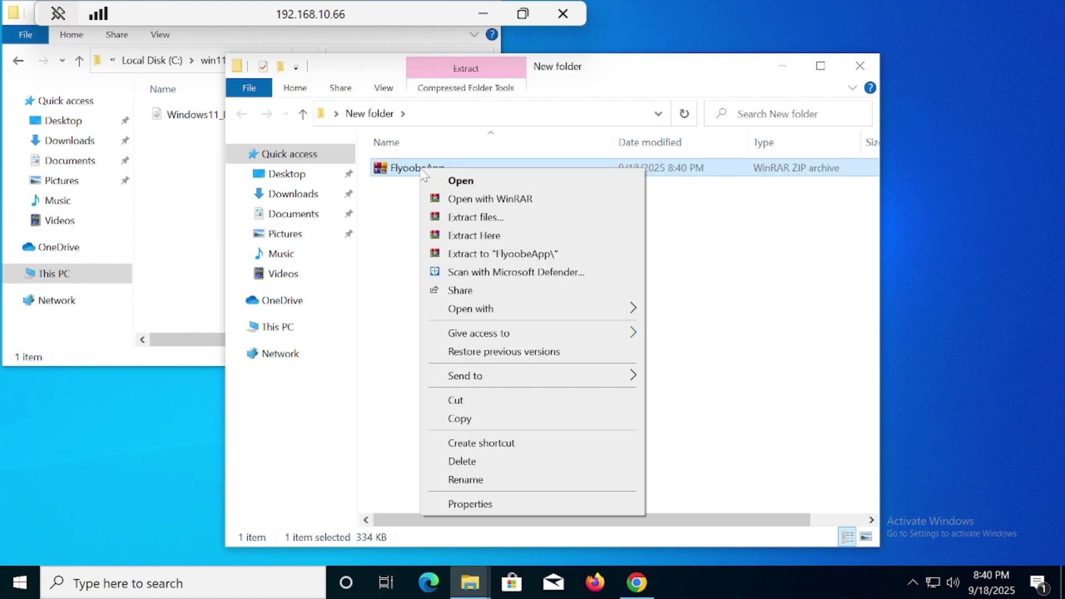
{"action": "left_click", "coordinate": [499, 235]}
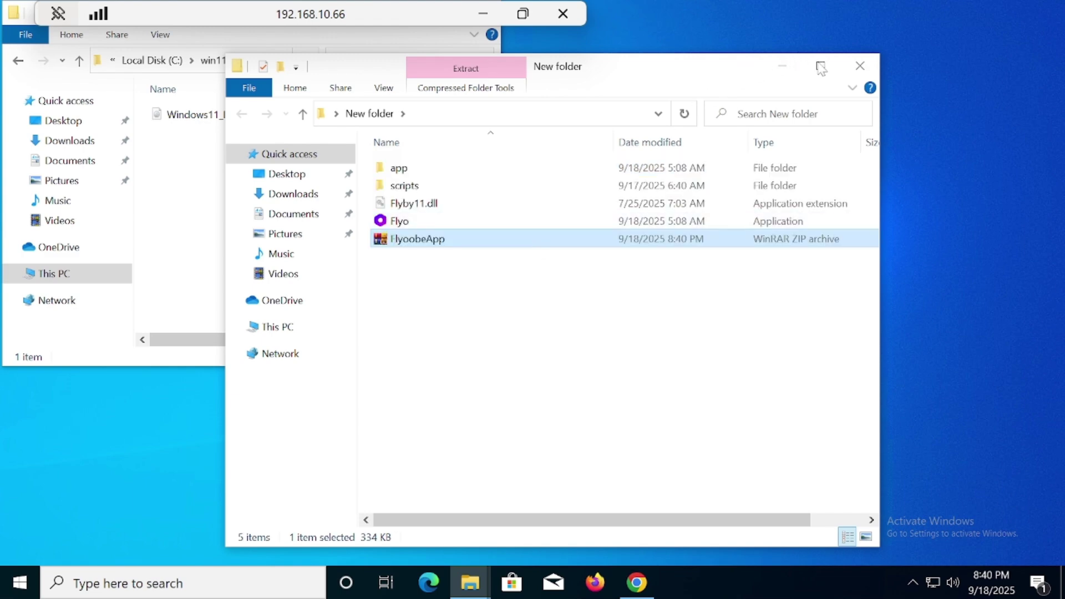
{"action": "left_click", "coordinate": [782, 71]}
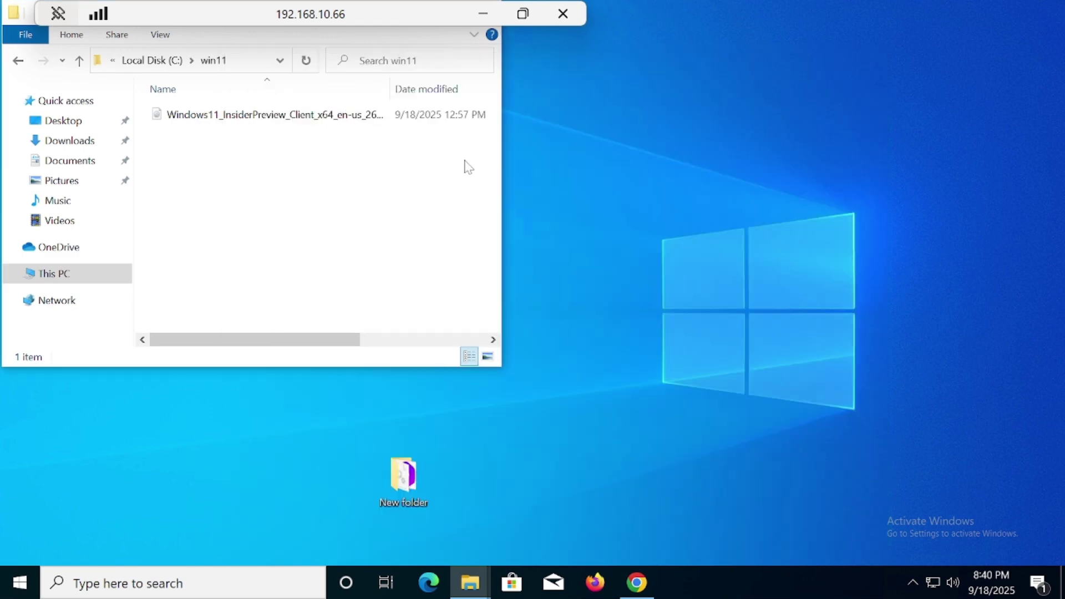
{"action": "left_click", "coordinate": [221, 123]}
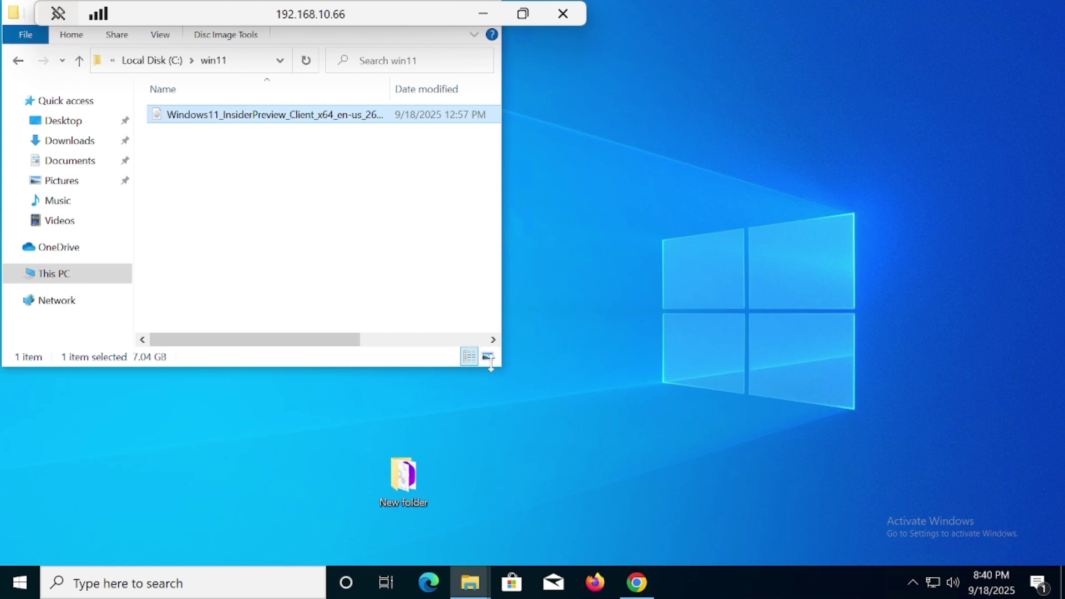
{"action": "double_click", "coordinate": [413, 484]}
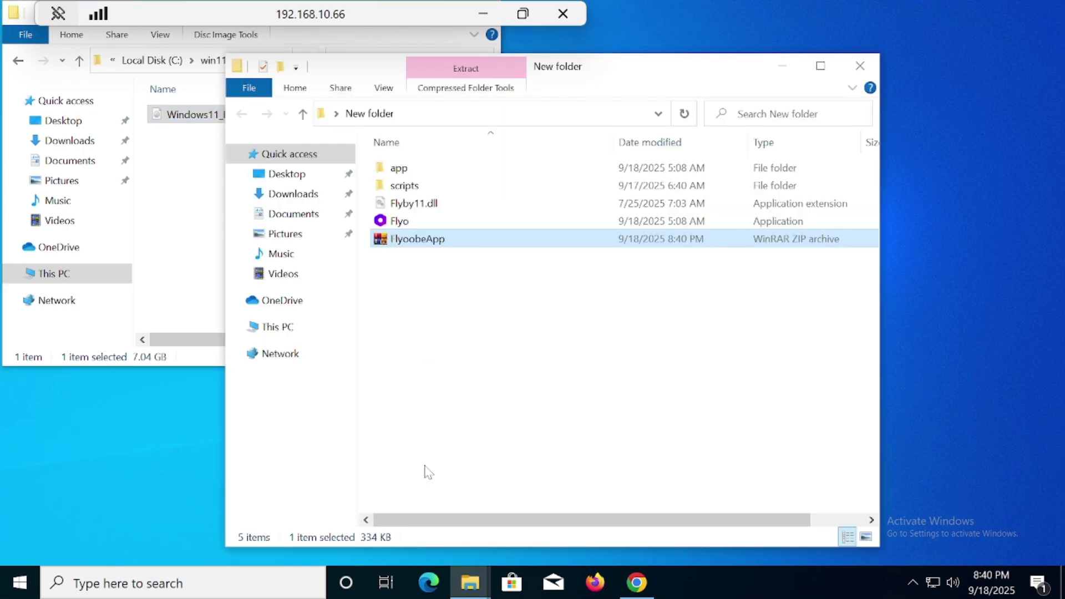
Run the Flyo application in New folder as administrator.
{"action": "left_click", "coordinate": [415, 223]}
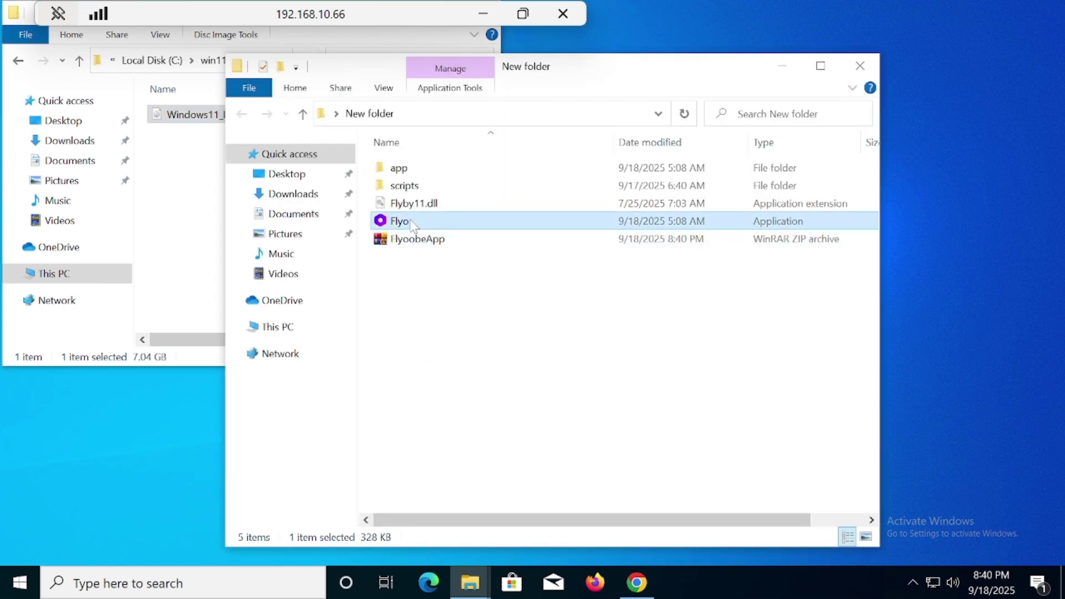
{"action": "right_click", "coordinate": [413, 225]}
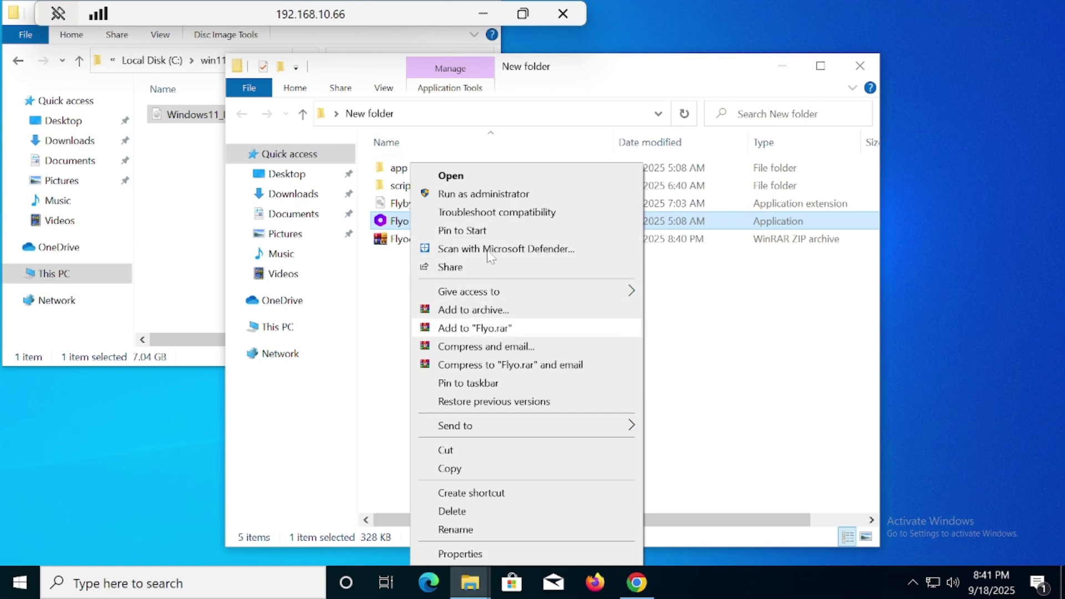
{"action": "left_click", "coordinate": [496, 195]}
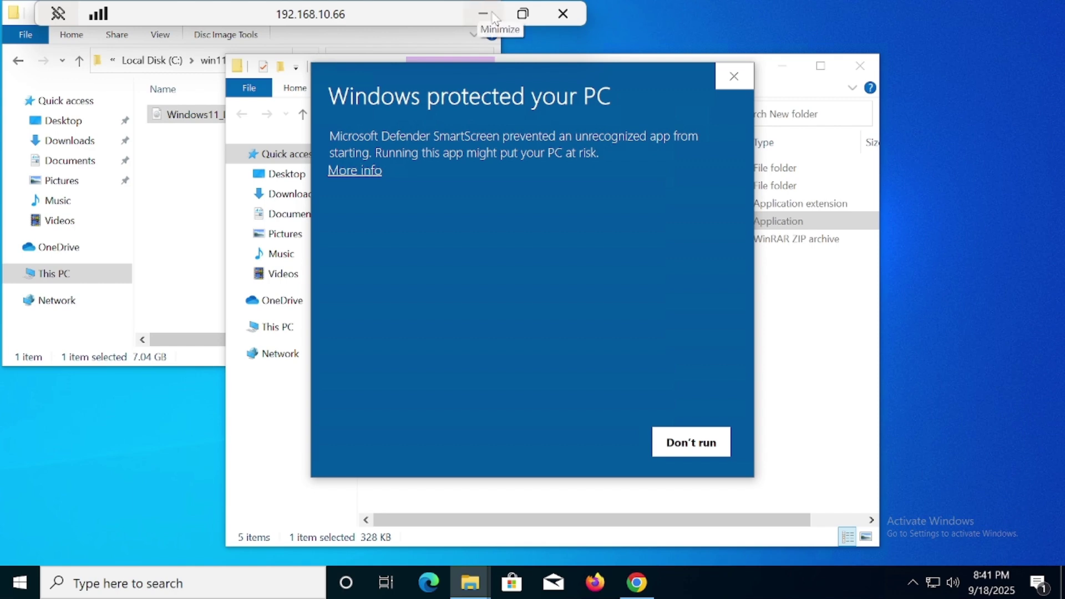
Bypass SmartScreen with More info and Run anyway, then approve Flyo.exe in UAC.
{"action": "left_click", "coordinate": [483, 14]}
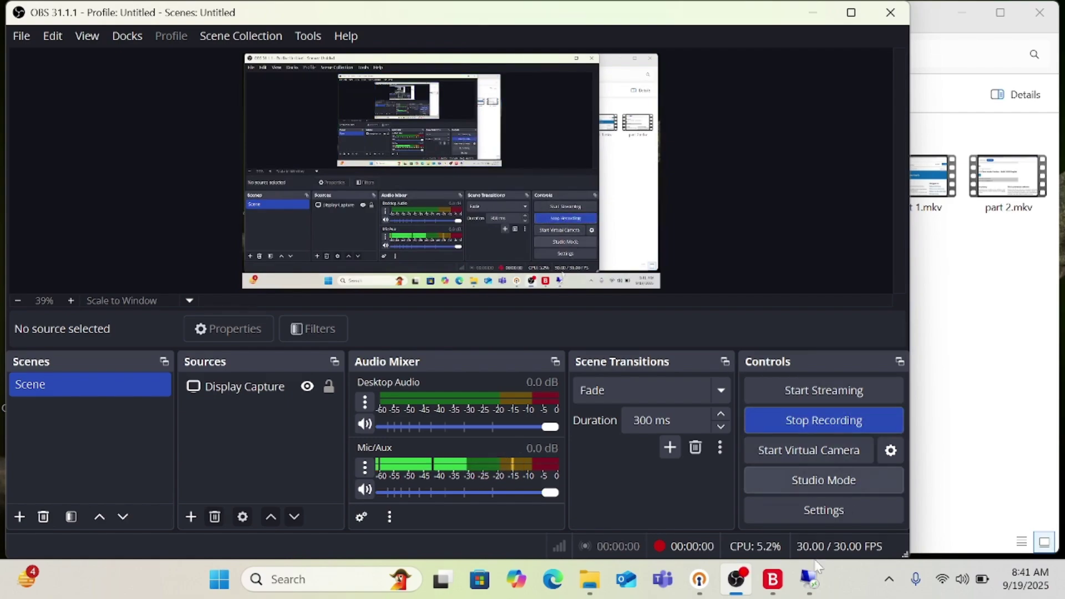
{"action": "left_click", "coordinate": [811, 574]}
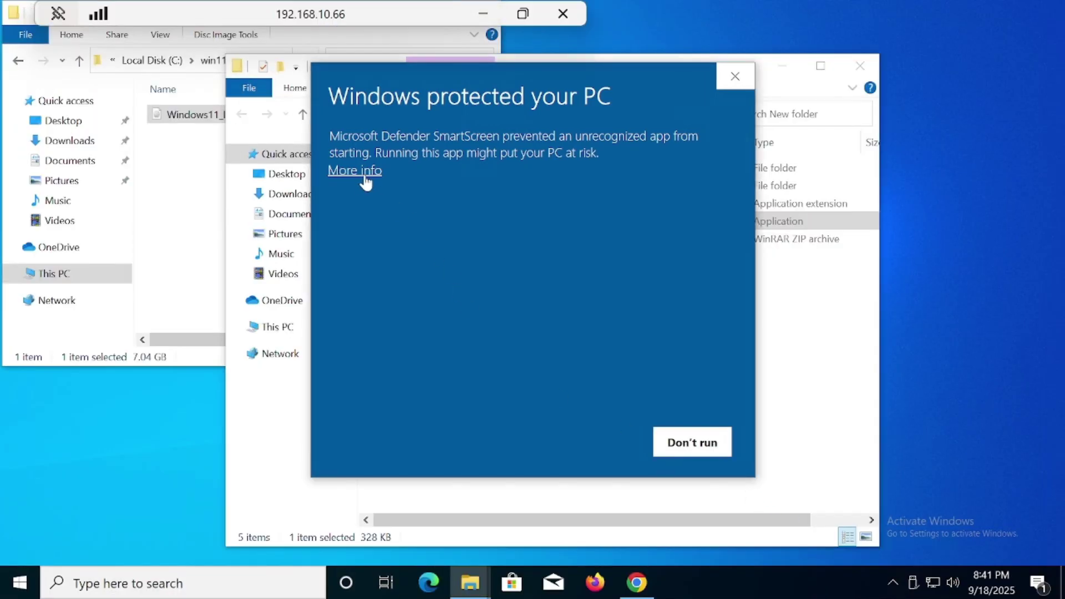
{"action": "left_click", "coordinate": [358, 172]}
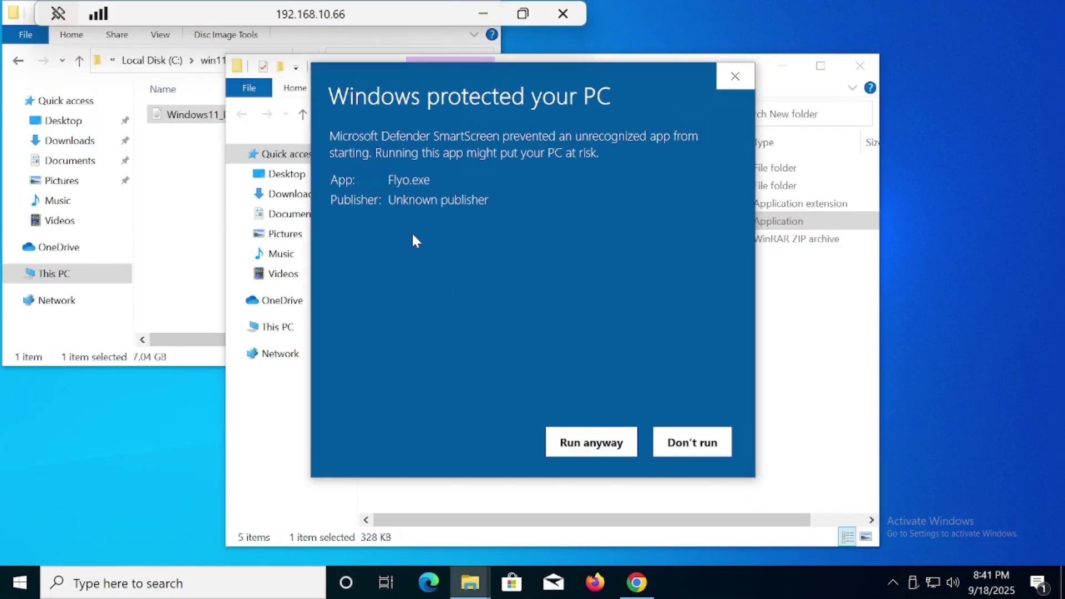
{"action": "left_click", "coordinate": [581, 449]}
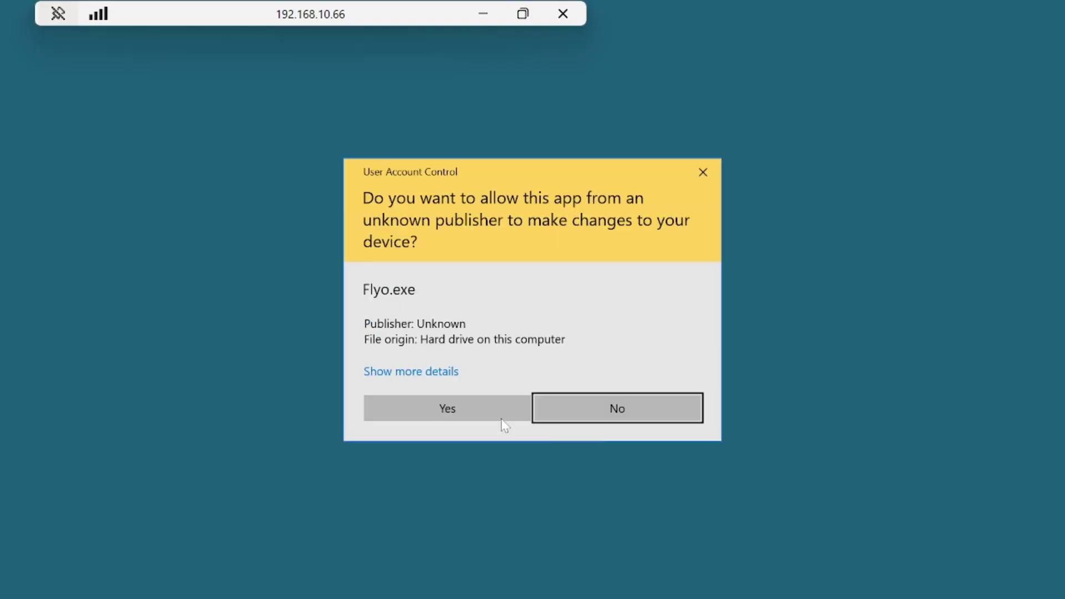
{"action": "left_click", "coordinate": [493, 419]}
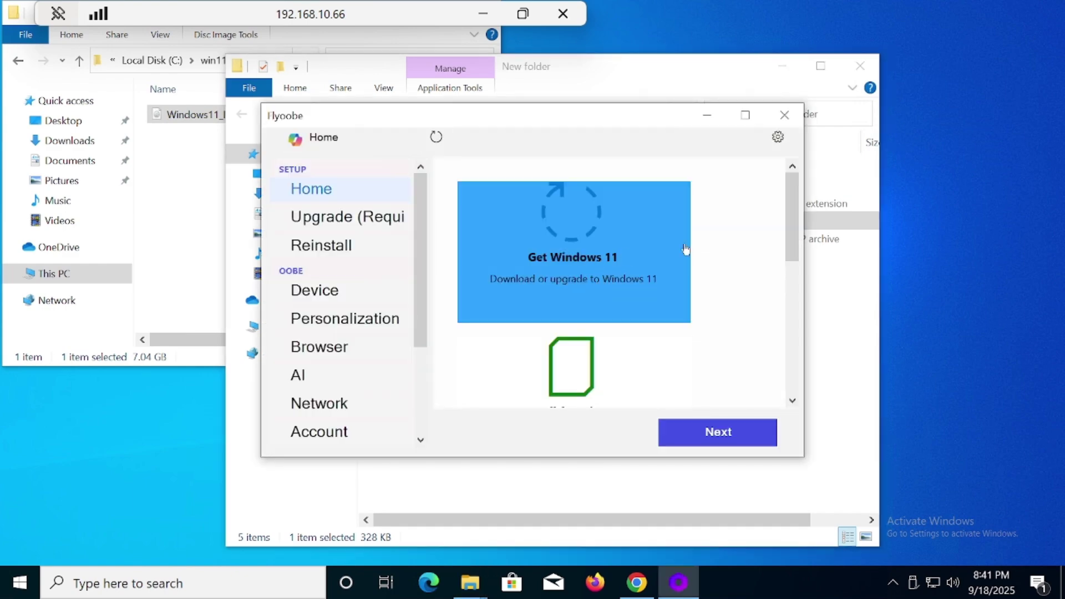
Maximize Flyoobe and choose Get Windows 11 using an ISO from the local computer.
{"action": "double_click", "coordinate": [643, 119]}
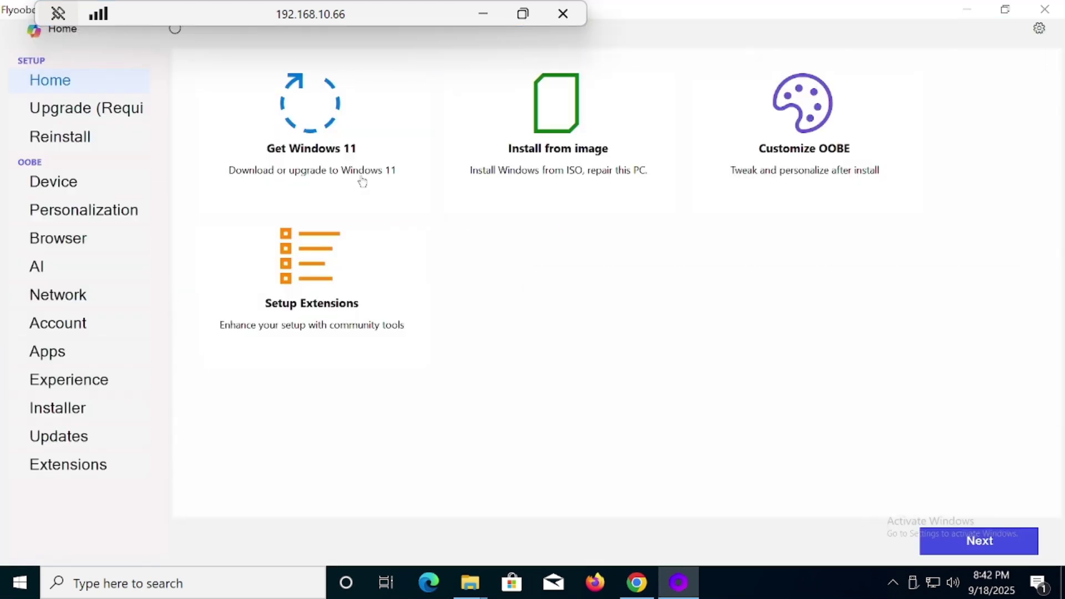
{"action": "left_click", "coordinate": [348, 143]}
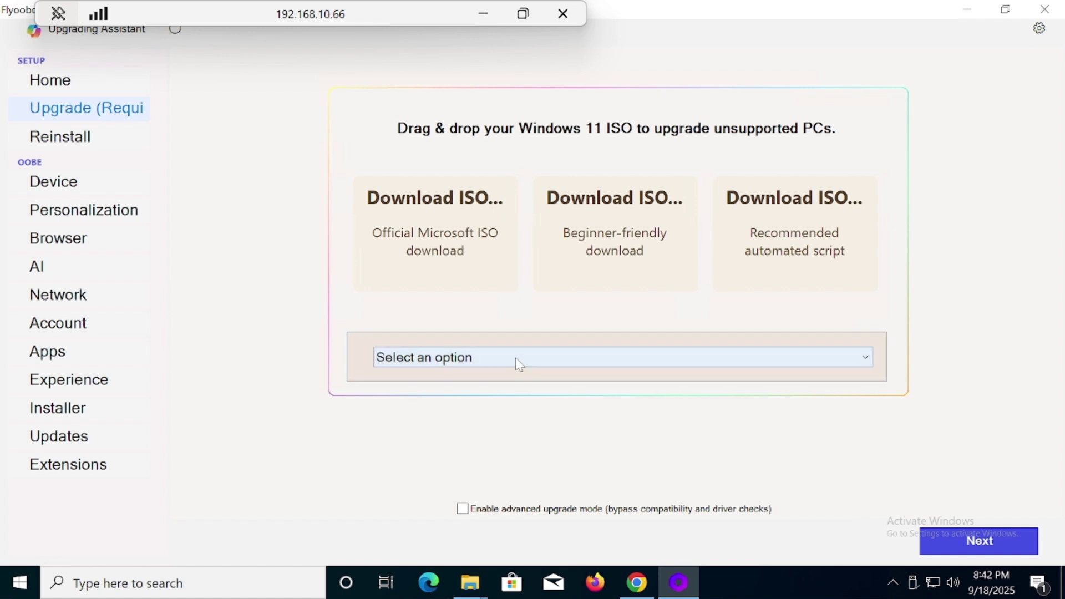
{"action": "left_click", "coordinate": [517, 359]}
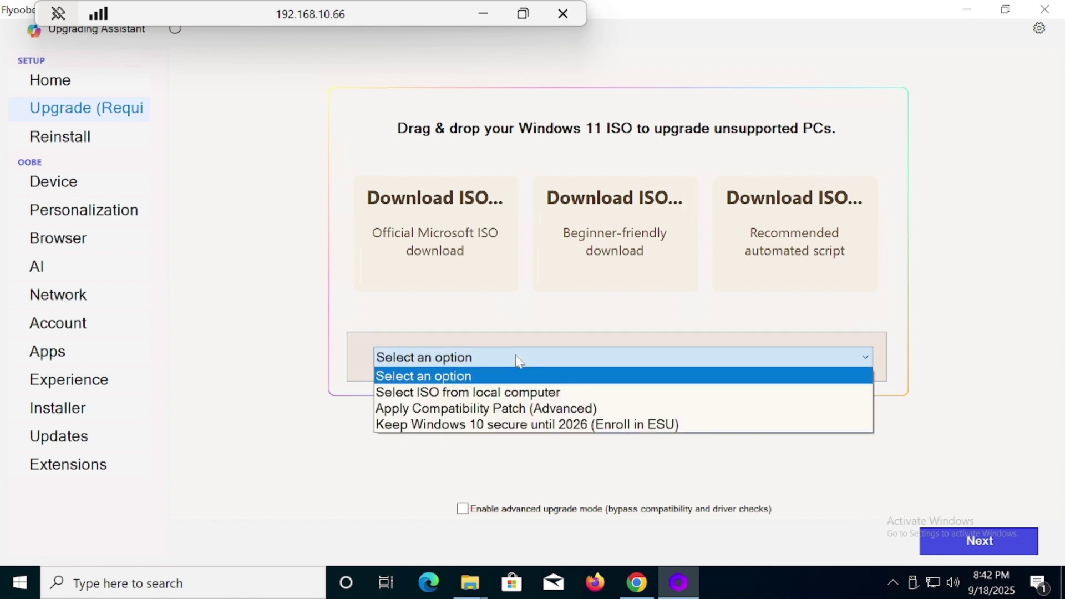
{"action": "left_click", "coordinate": [521, 393]}
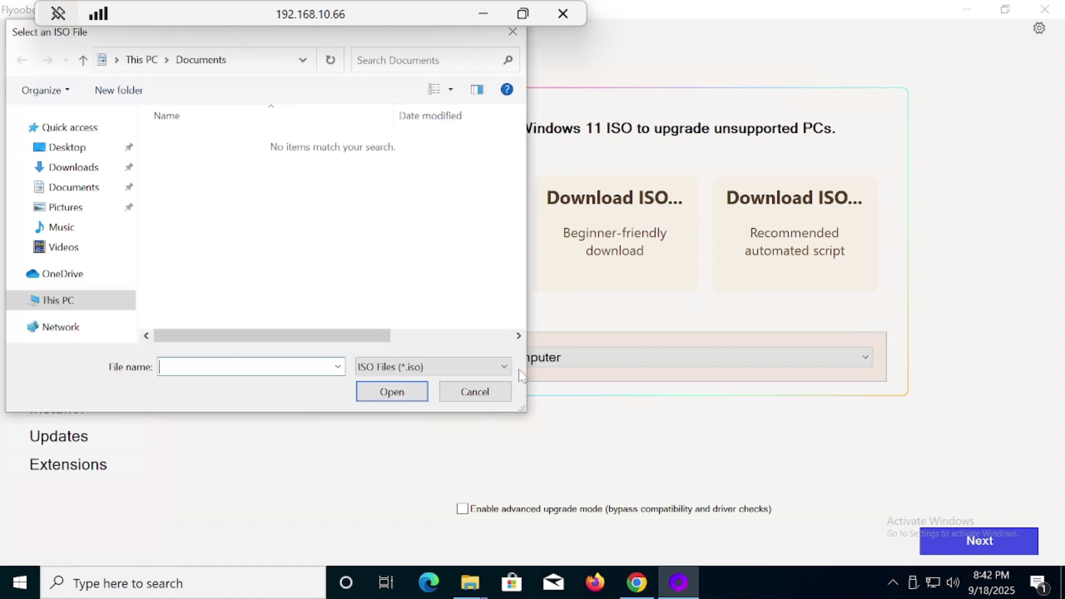
Browse to C:\win11 and open the Windows 11 Insider Preview ISO.
{"action": "left_click", "coordinate": [64, 300]}
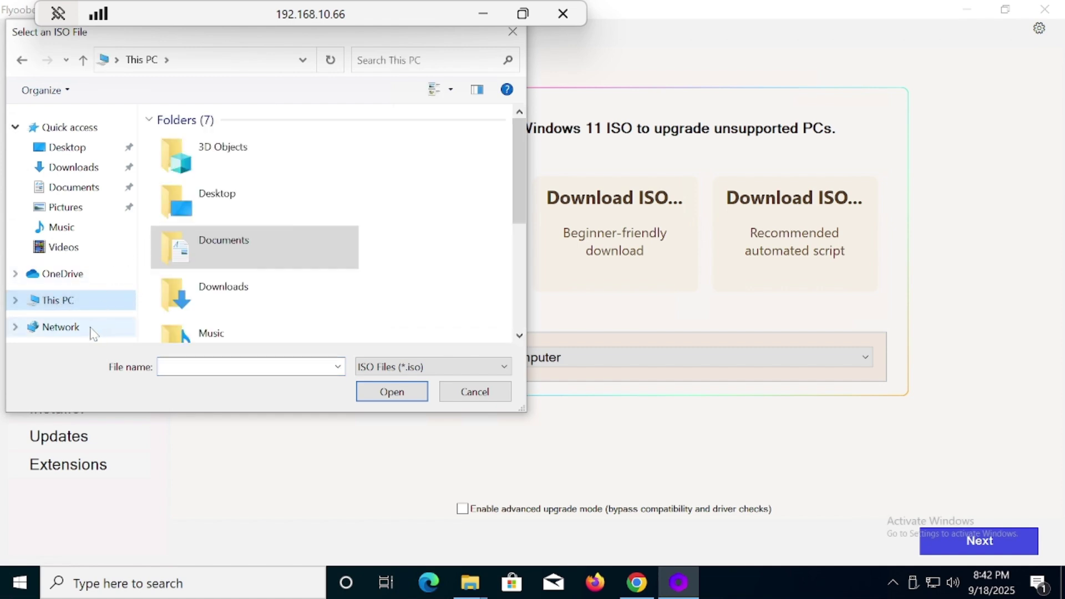
{"action": "left_click", "coordinate": [17, 300]}
{"action": "left_click", "coordinate": [84, 280]}
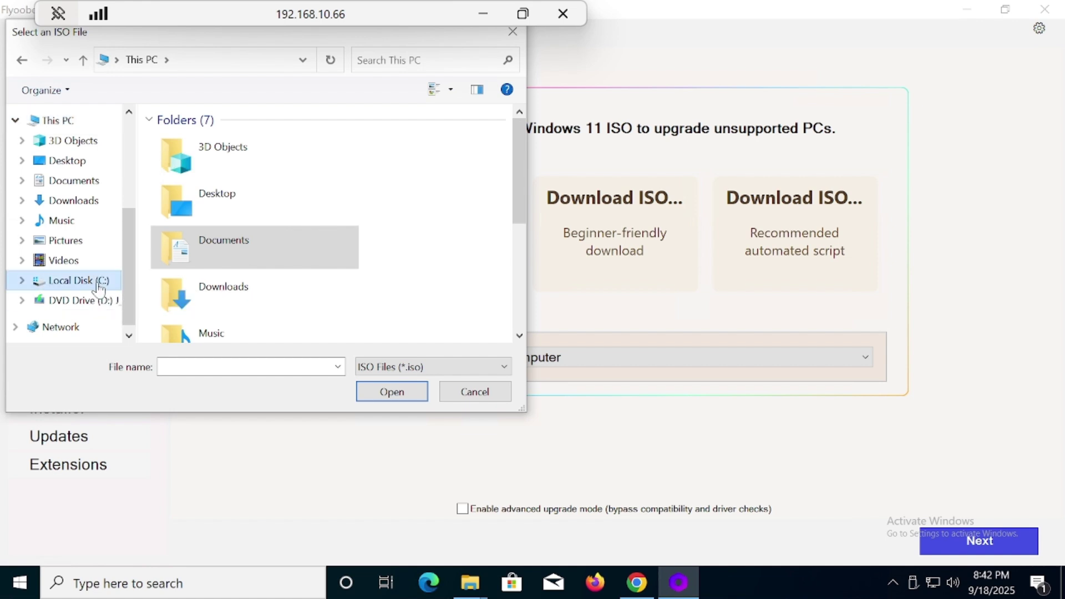
{"action": "double_click", "coordinate": [186, 210]}
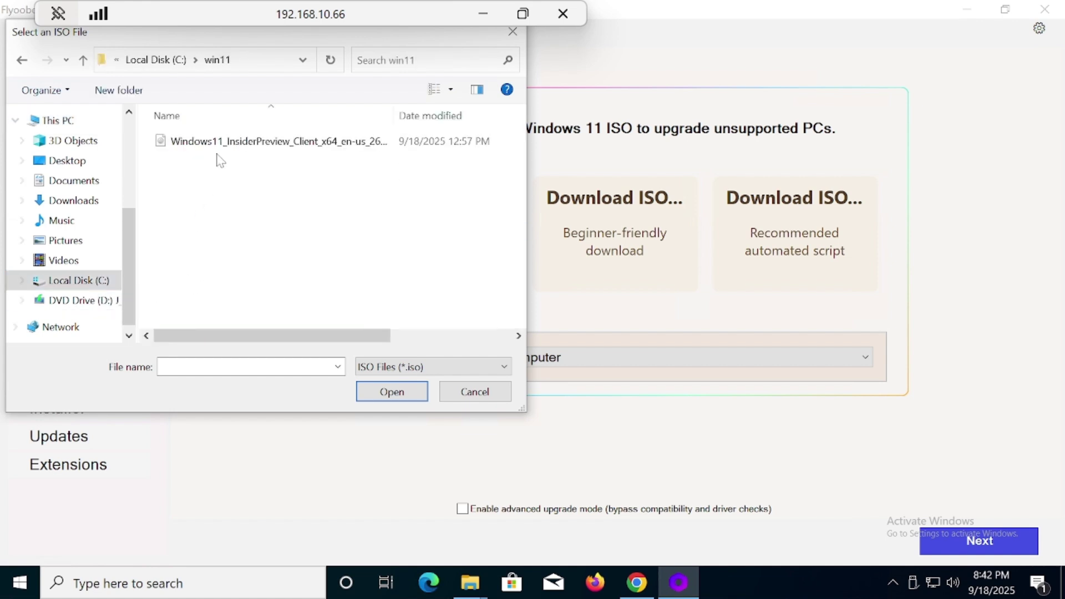
{"action": "left_click", "coordinate": [221, 142]}
{"action": "double_click", "coordinate": [220, 143]}
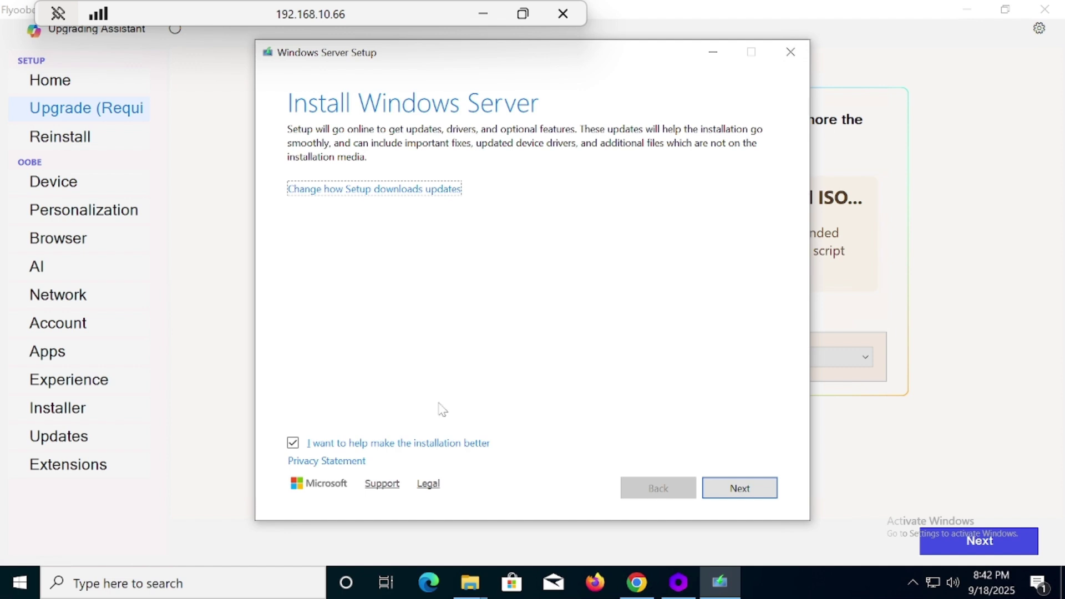
Keep Download updates, drivers and optional features selected and continue setup.
{"action": "left_click", "coordinate": [339, 199]}
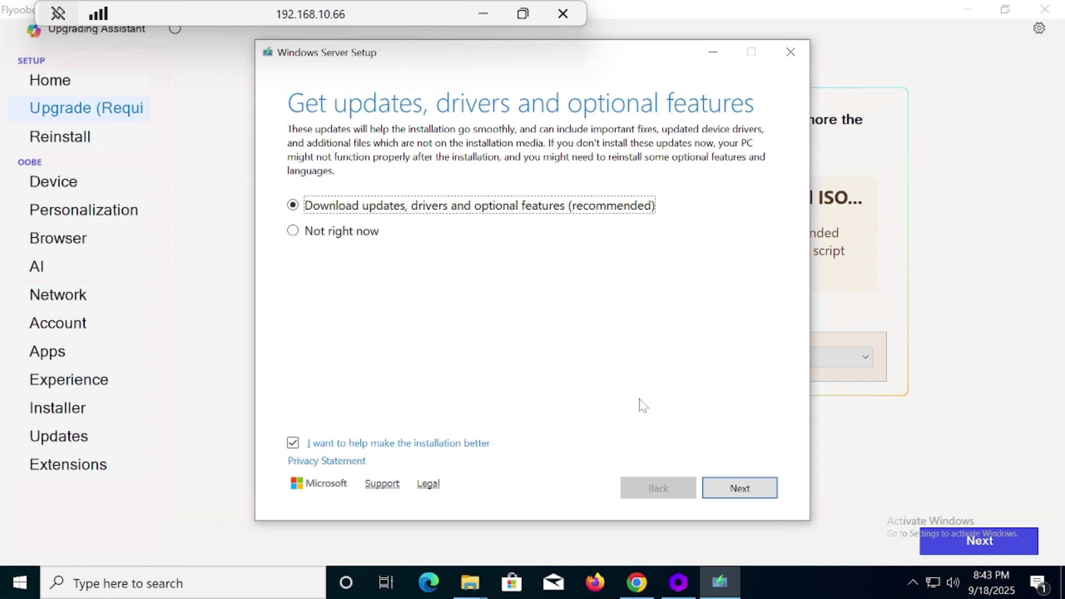
{"action": "left_click", "coordinate": [742, 496]}
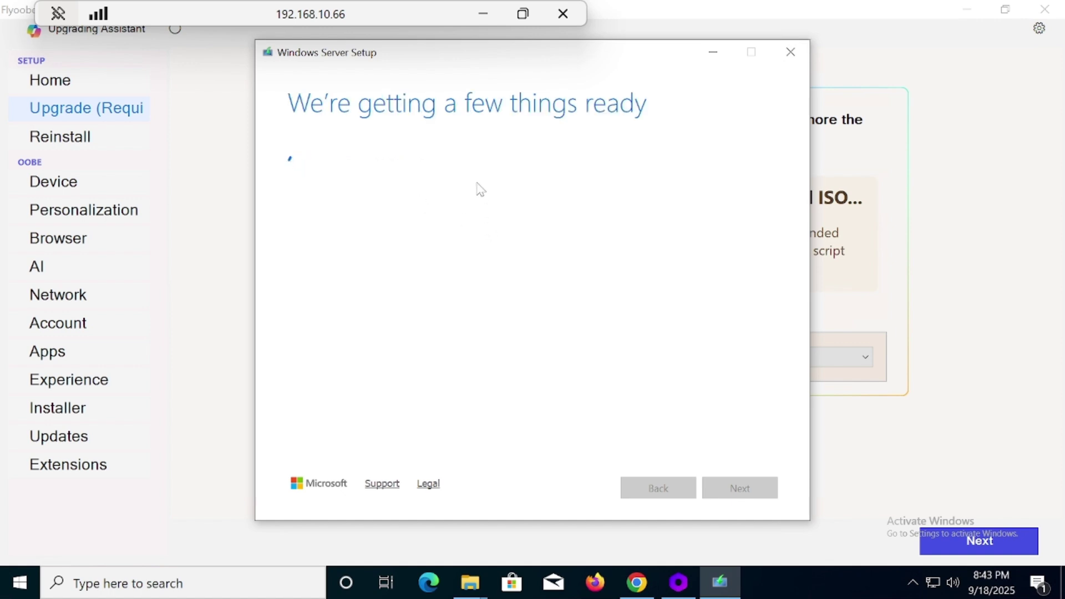
Restore the remote session during the readiness checks, then minimize it once installing begins.
{"action": "left_click", "coordinate": [485, 13]}
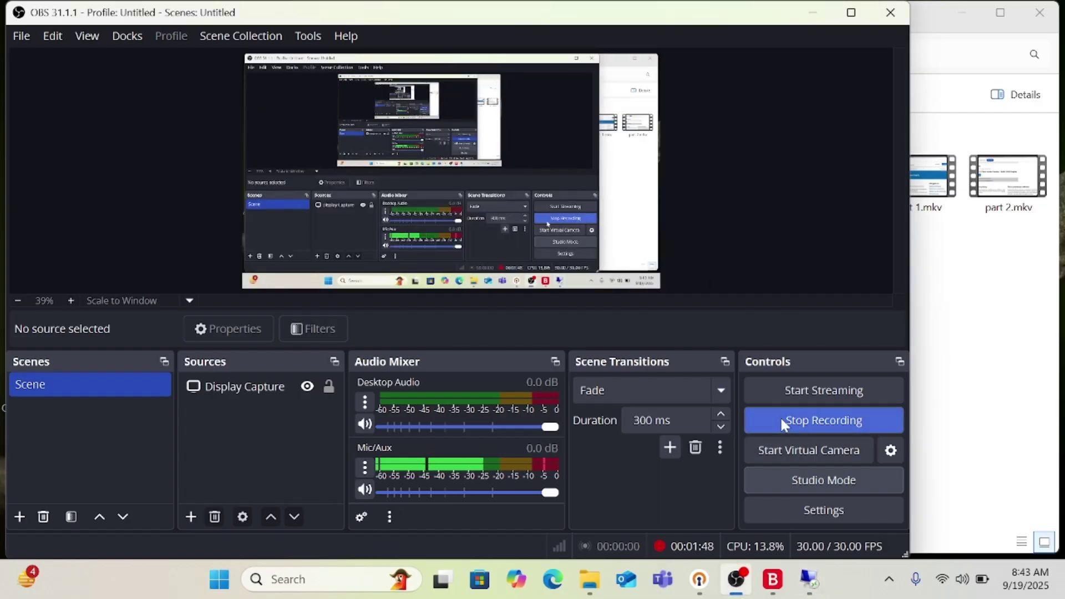
{"action": "left_click", "coordinate": [808, 579]}
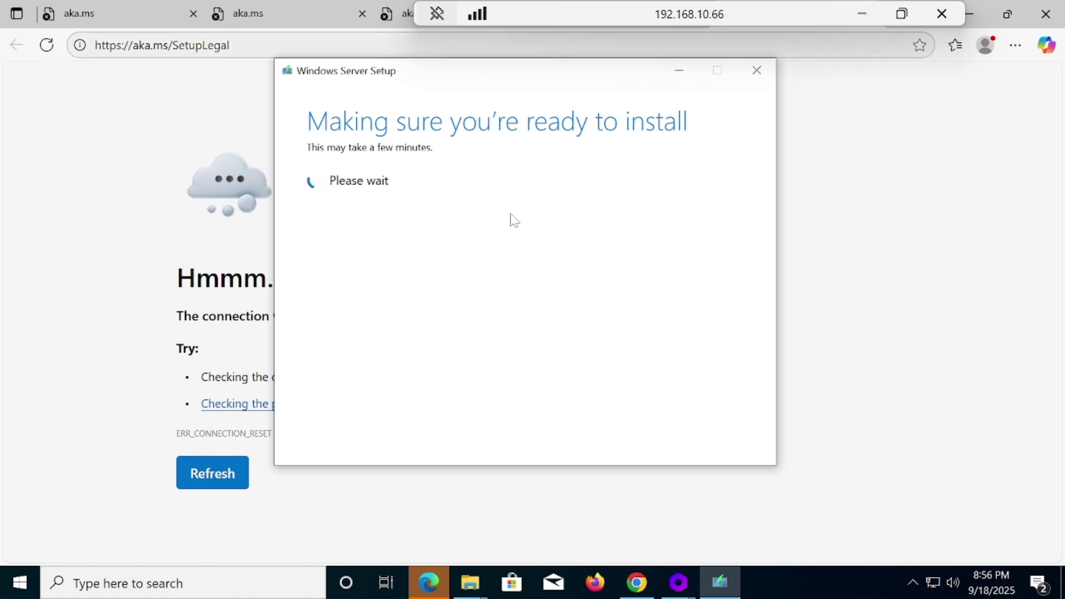
{"action": "left_click", "coordinate": [861, 13]}
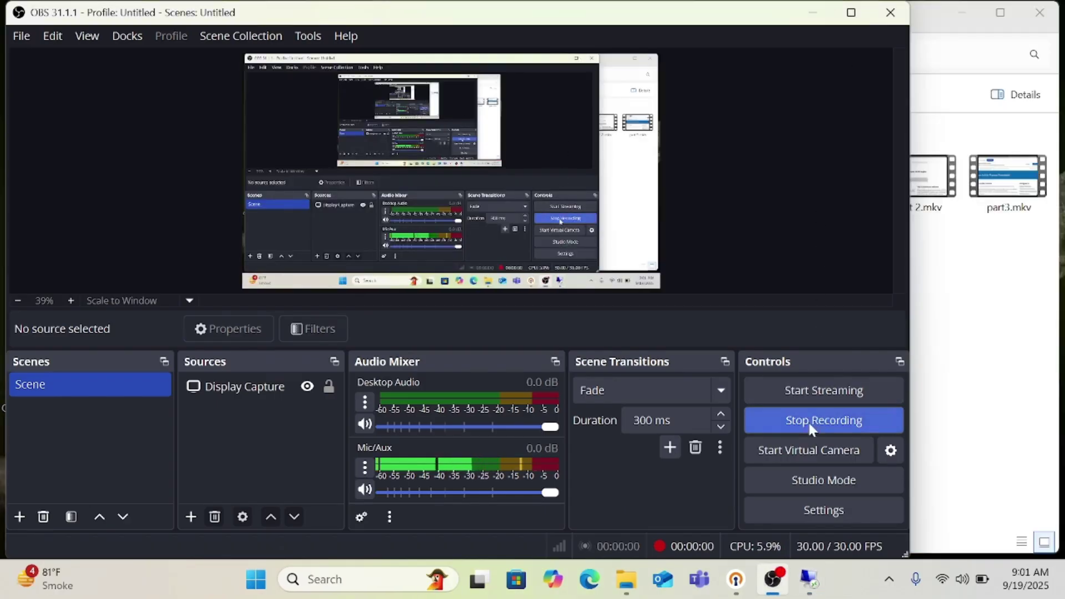
Check the Installing Windows Server progress at 3%, then minimize the remote session.
{"action": "left_click", "coordinate": [818, 585]}
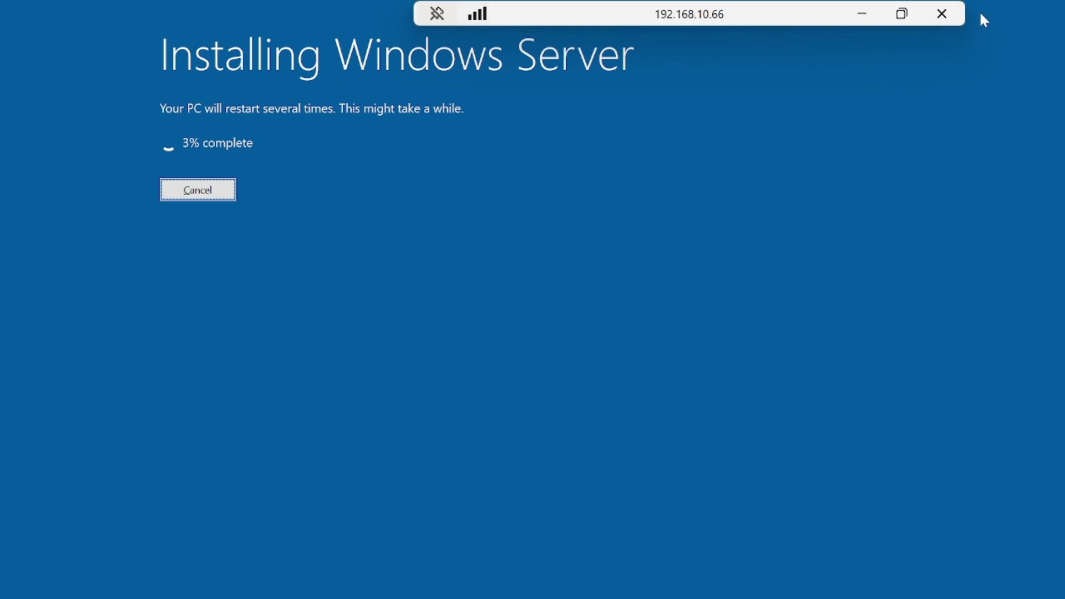
{"action": "left_click", "coordinate": [944, 14]}
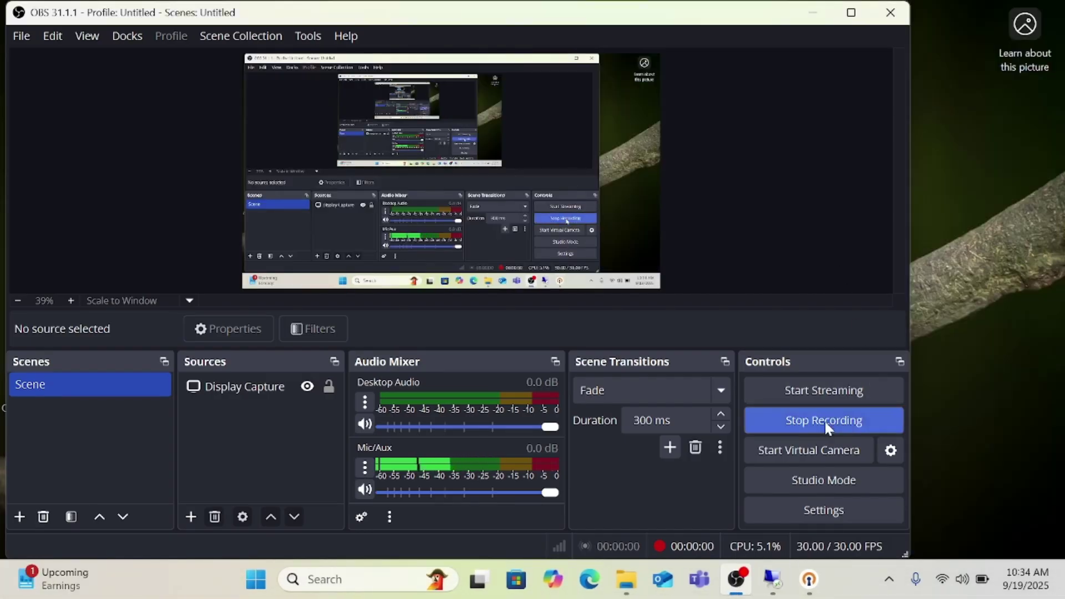
Run winver from Start search to view Windows 11 Version 25H2, OS Build 26200.5074.
{"action": "left_click", "coordinate": [772, 581]}
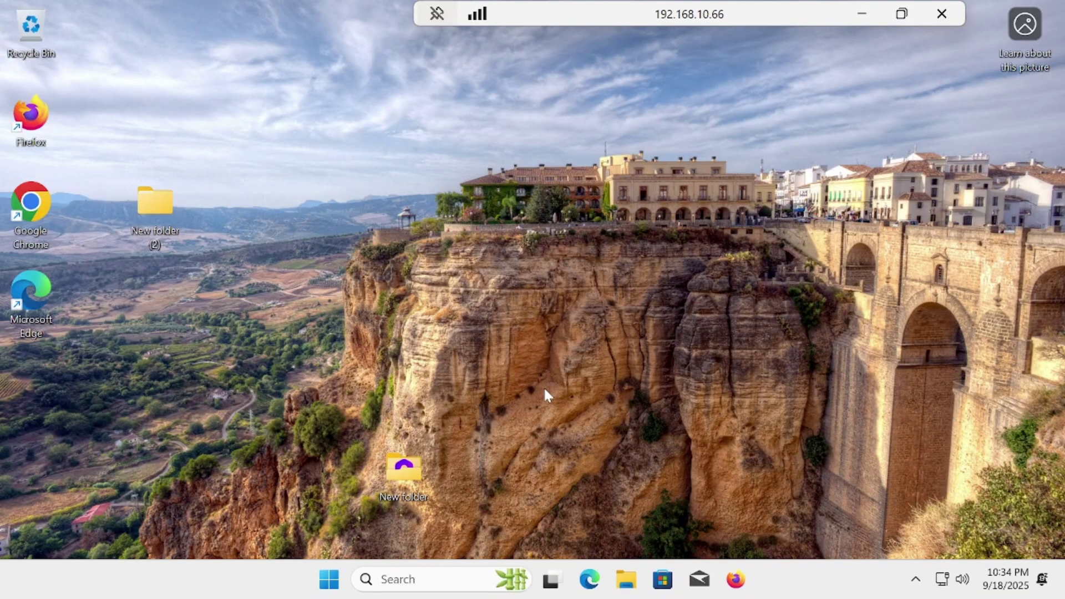
{"action": "left_click", "coordinate": [333, 587]}
{"action": "type", "text": "w"}
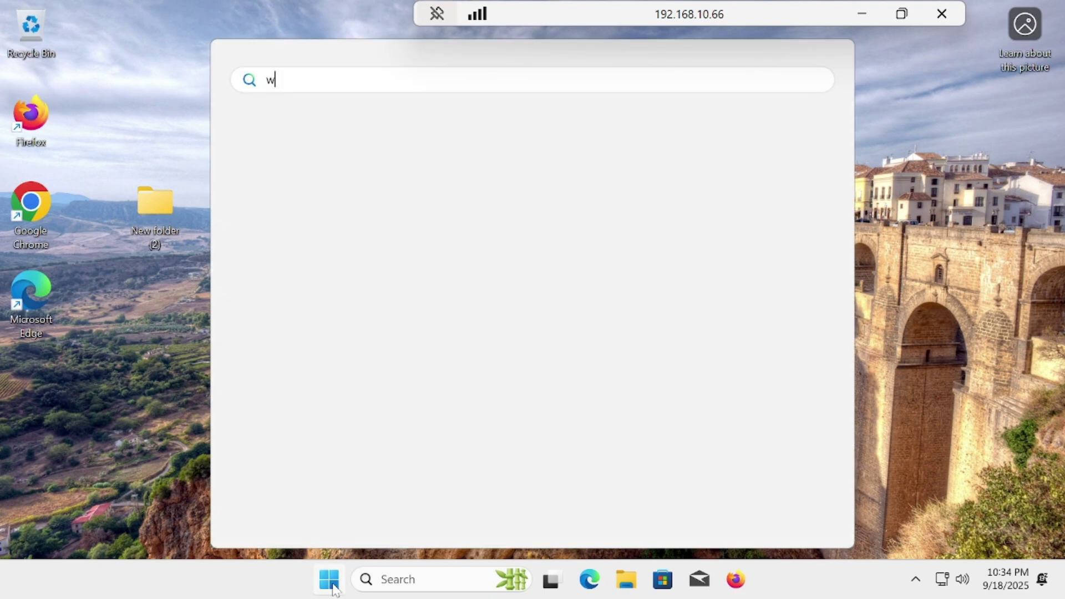
{"action": "type", "text": "in"}
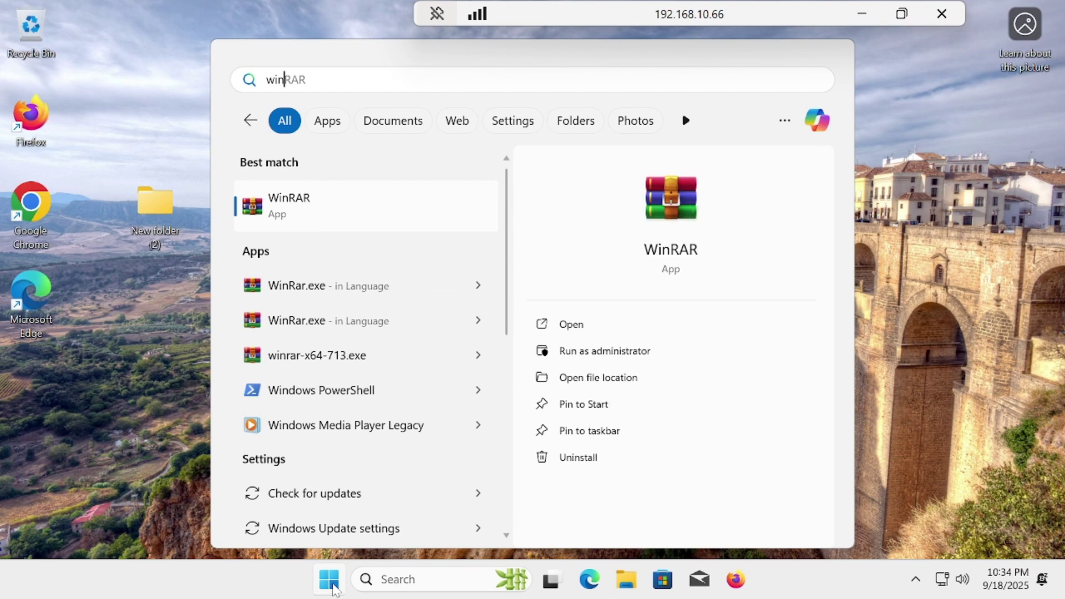
{"action": "type", "text": "ver"}
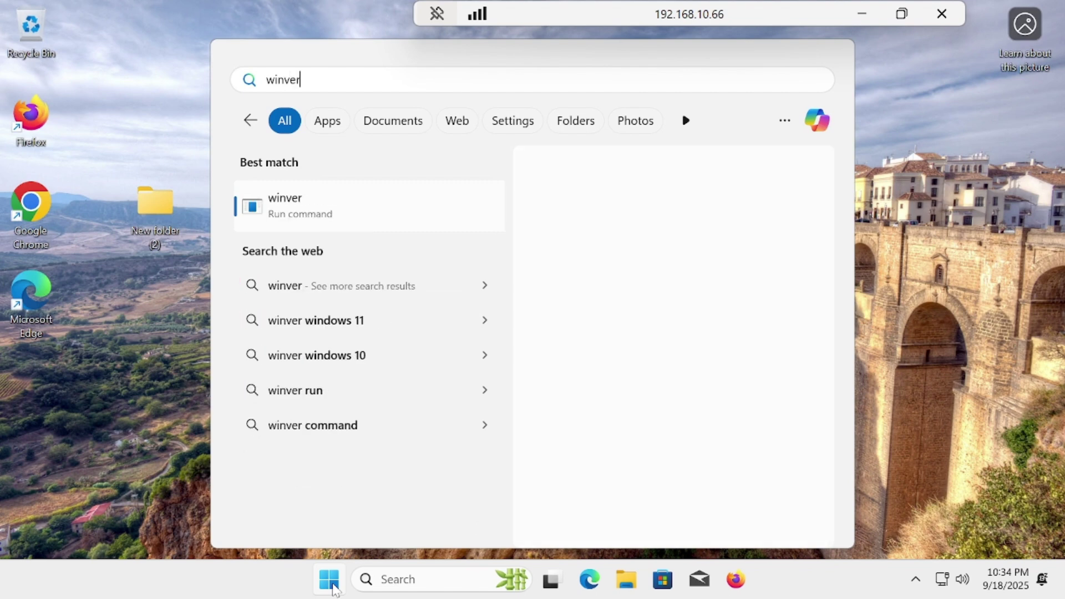
{"action": "left_click", "coordinate": [329, 206]}
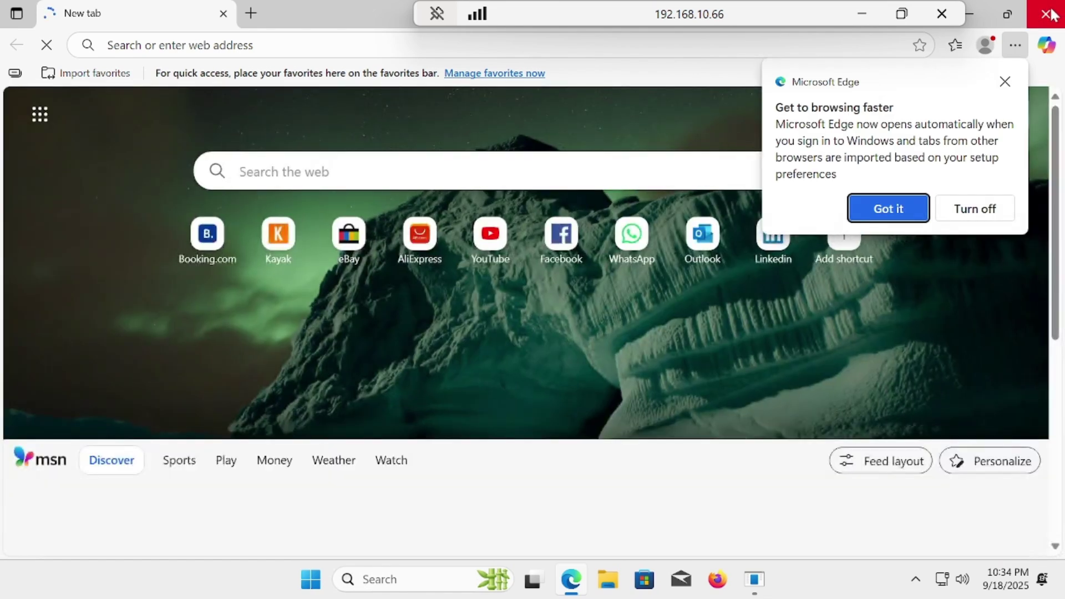
{"action": "left_click", "coordinate": [1051, 15]}
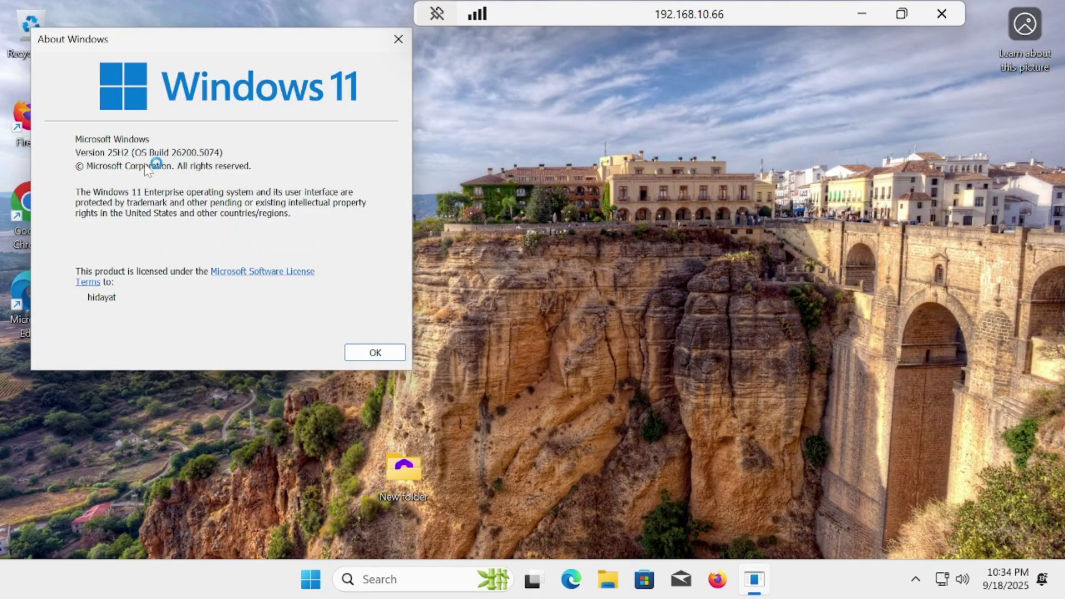